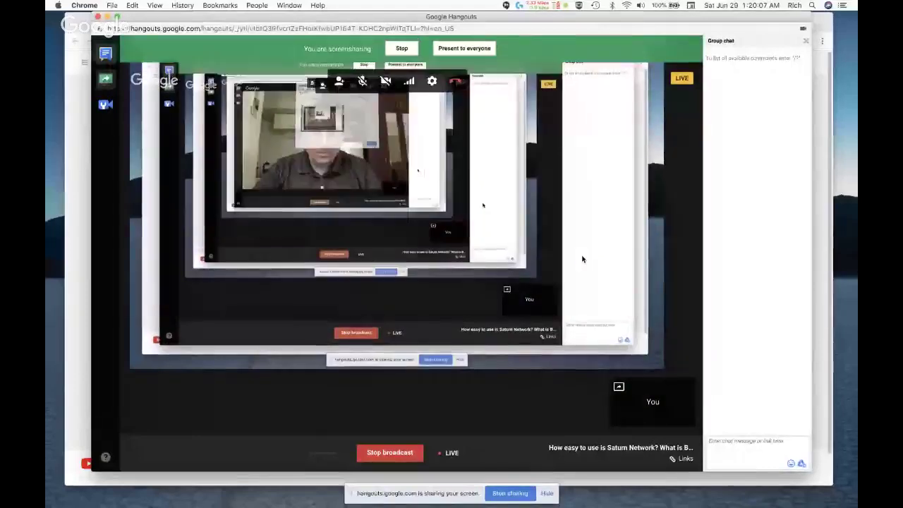
Step: Minimize the Hangouts window and bring up the minimized Saturn Network browser window
{"action": "left_click", "coordinate": [107, 16]}
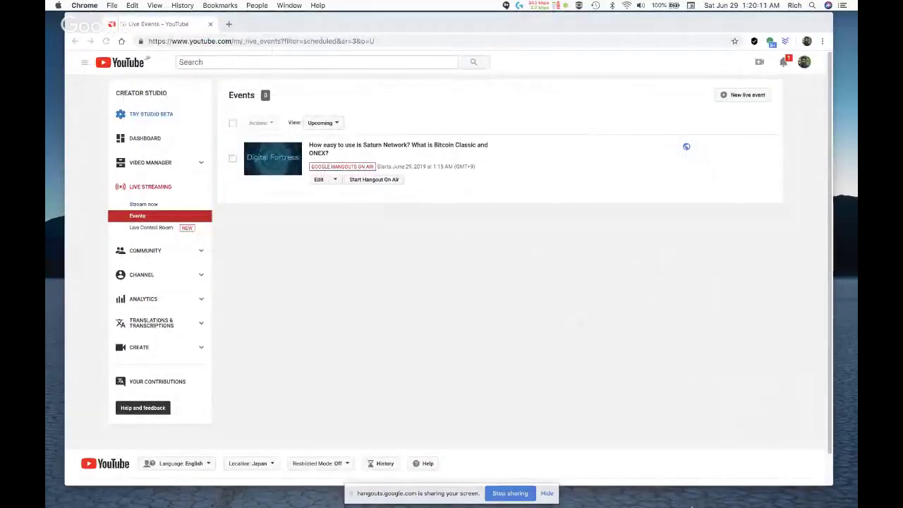
{"action": "mouse_move", "coordinate": [688, 502]}
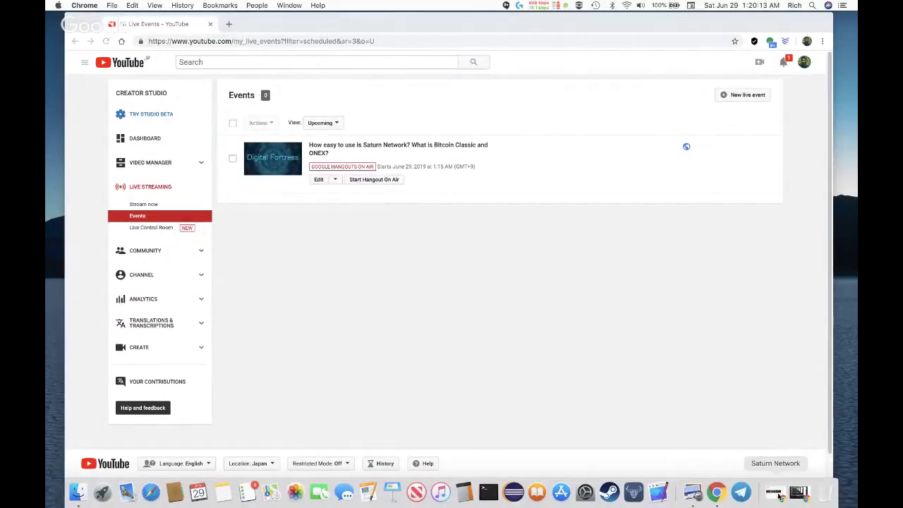
{"action": "left_click", "coordinate": [780, 496]}
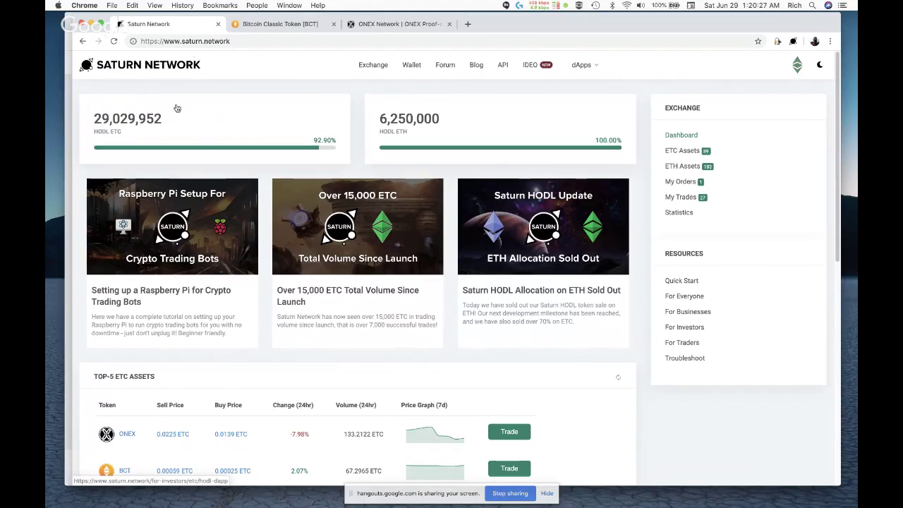
Step: View the ETC HODL dApp's bonus plans, check the exchange form of the 10% bonus plan, and return to the dashboard
{"action": "left_click", "coordinate": [221, 122]}
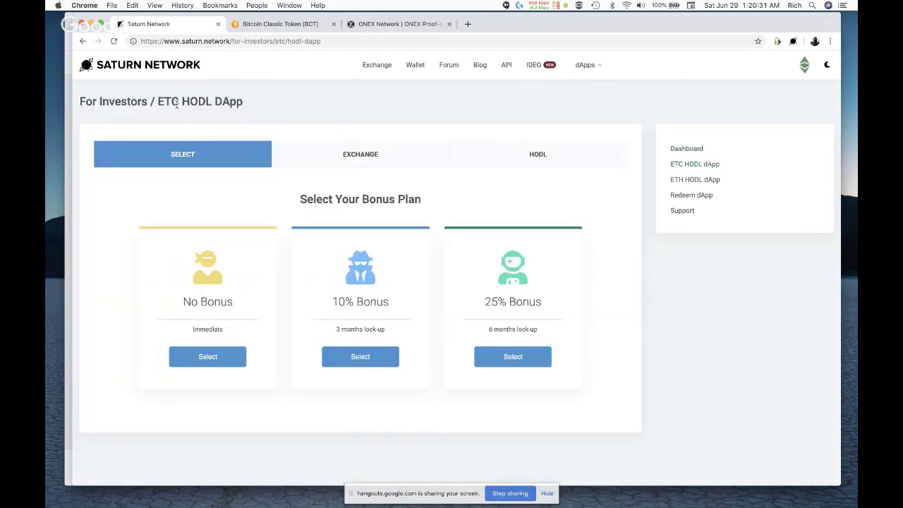
{"action": "left_click", "coordinate": [83, 41]}
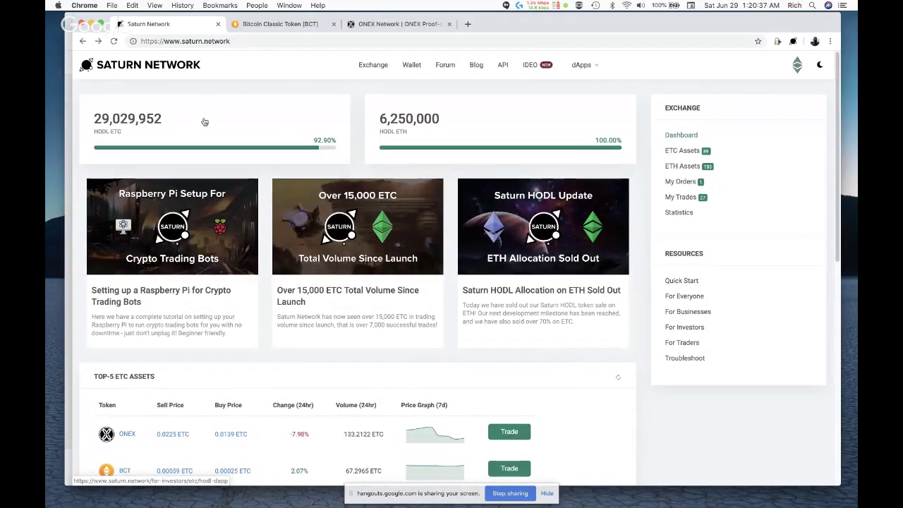
{"action": "left_click", "coordinate": [204, 122]}
{"action": "left_click", "coordinate": [360, 357]}
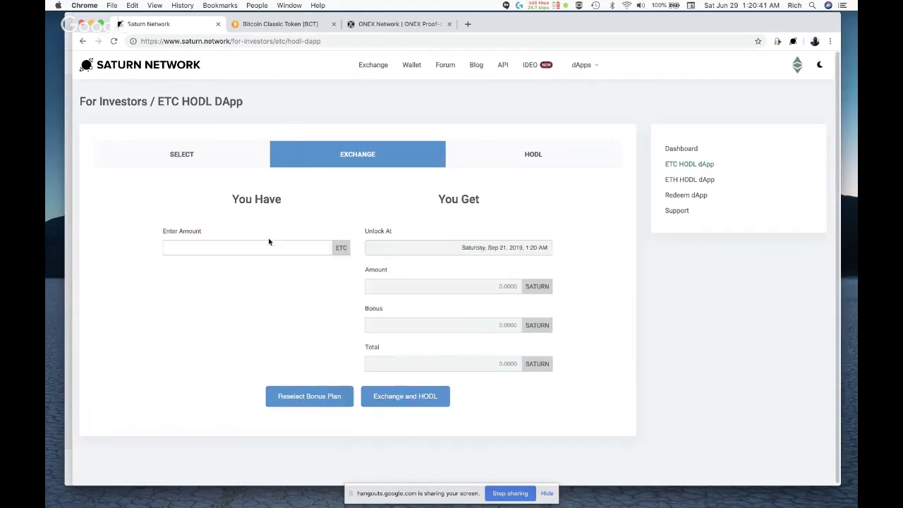
{"action": "left_click", "coordinate": [311, 395]}
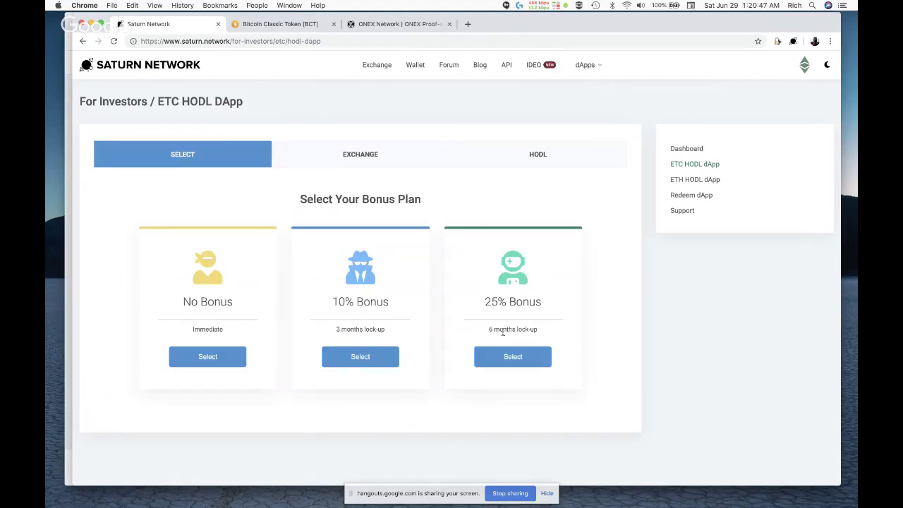
{"action": "left_click", "coordinate": [82, 41]}
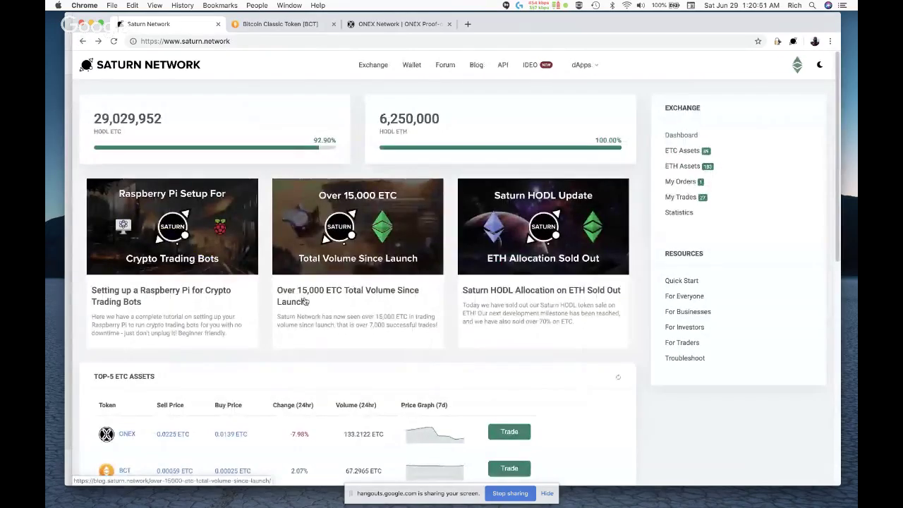
Step: Examine the top-5 ETC assets on the dashboard and the Bitcoin Classic Token website
{"action": "scroll", "coordinate": [343, 323], "scroll_direction": "down", "scroll_amount": 1}
{"action": "scroll", "coordinate": [343, 324], "scroll_direction": "down", "scroll_amount": 3}
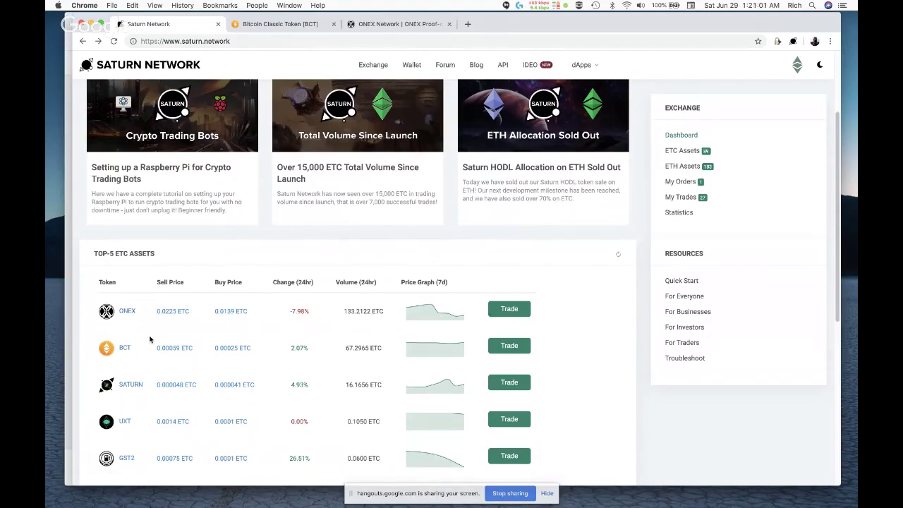
{"action": "left_click", "coordinate": [275, 27]}
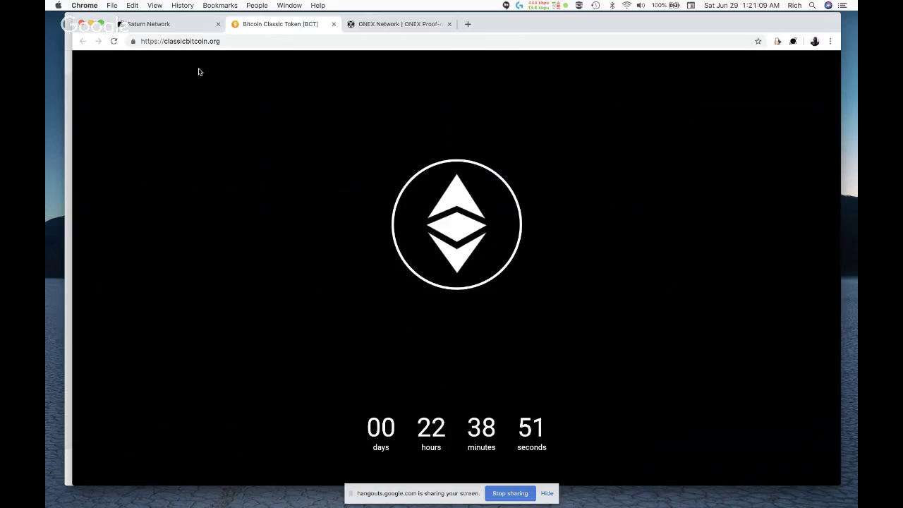
{"action": "left_click", "coordinate": [176, 26]}
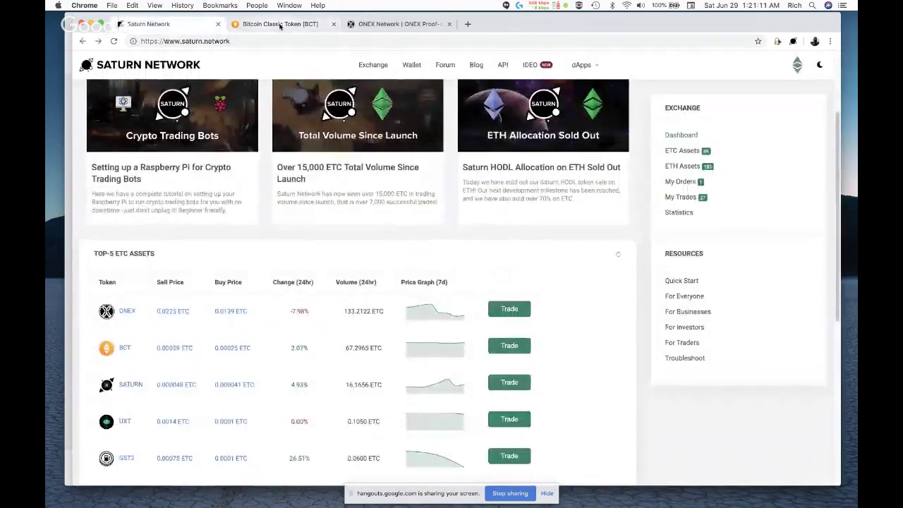
{"action": "left_click", "coordinate": [280, 25]}
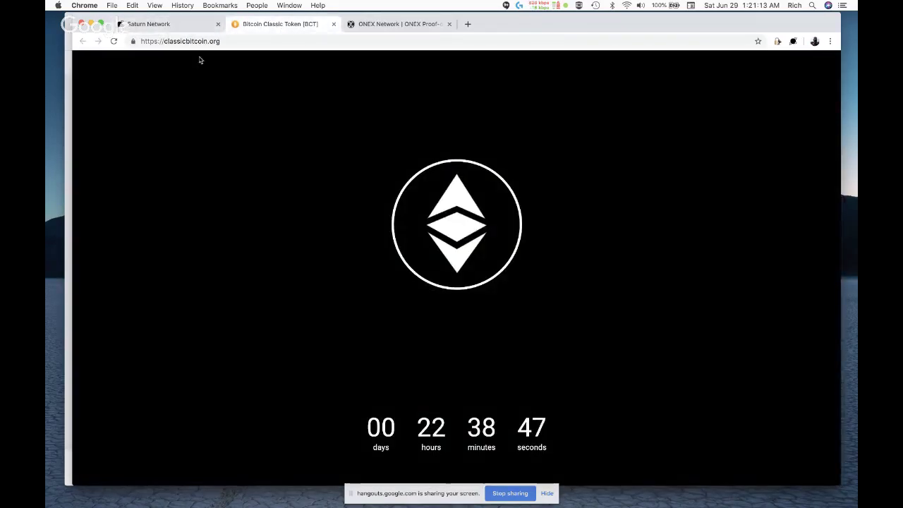
{"action": "left_click", "coordinate": [176, 24]}
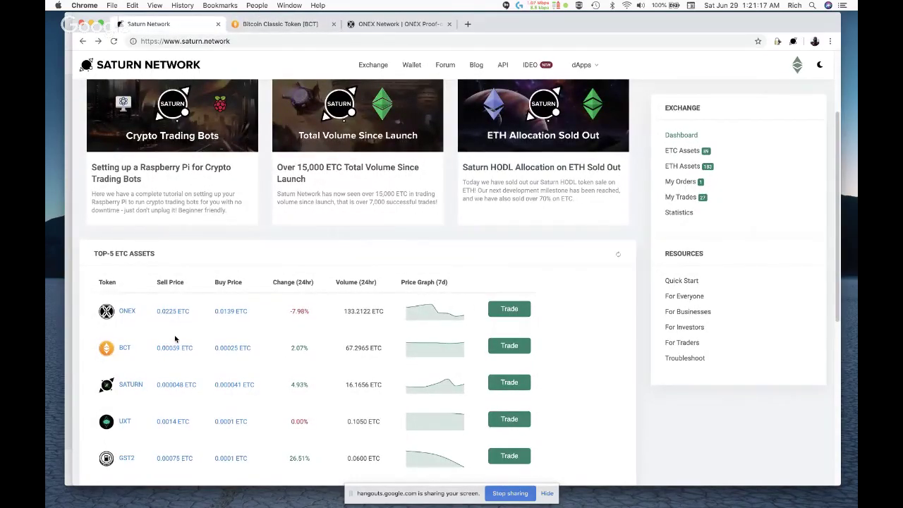
Step: View the BCT/ETC order book and return to the exchange dashboard through the ETC assets list
{"action": "left_click", "coordinate": [125, 348]}
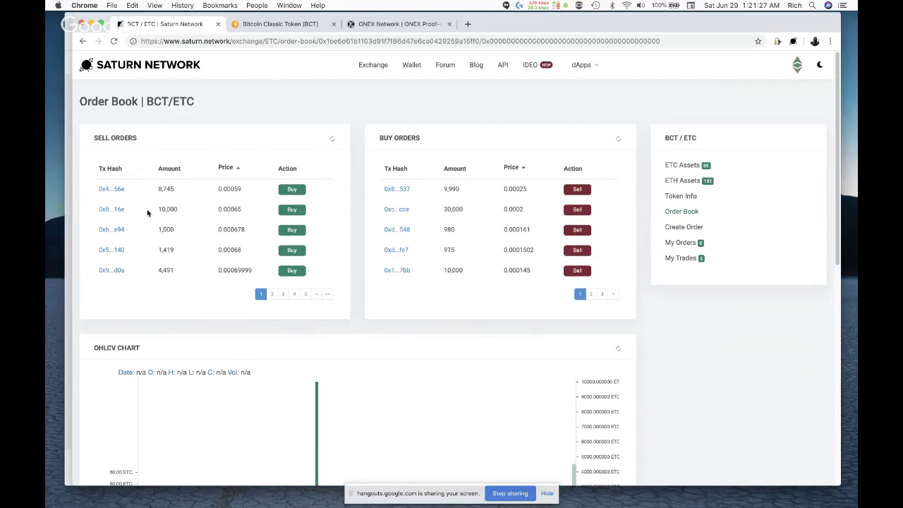
{"action": "left_click", "coordinate": [677, 166]}
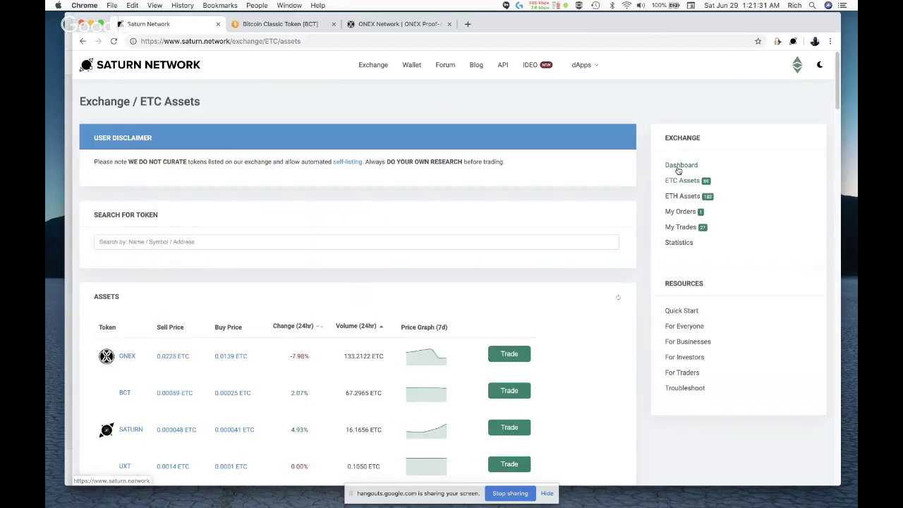
{"action": "left_click", "coordinate": [678, 166]}
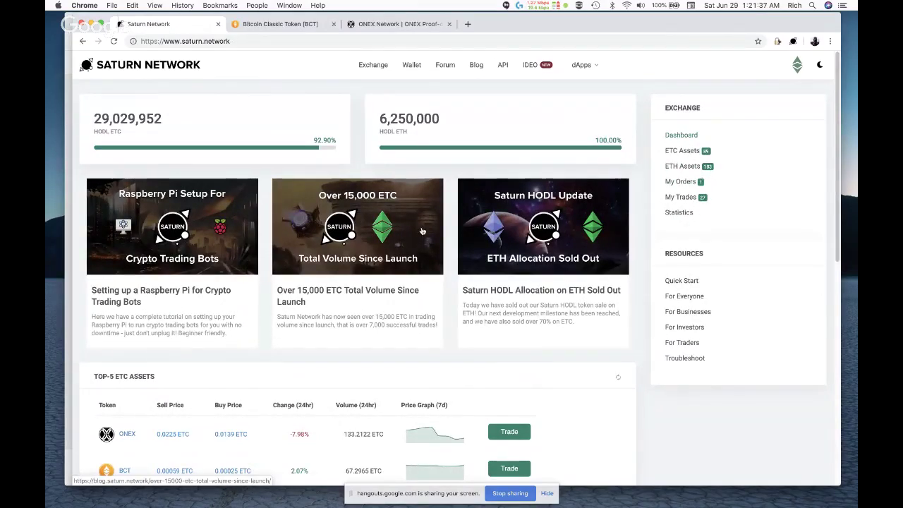
Step: Open the BCT token info from its order book and look at the Bitcoin Classic Token website alongside it
{"action": "scroll", "coordinate": [141, 392], "scroll_direction": "down", "scroll_amount": 5}
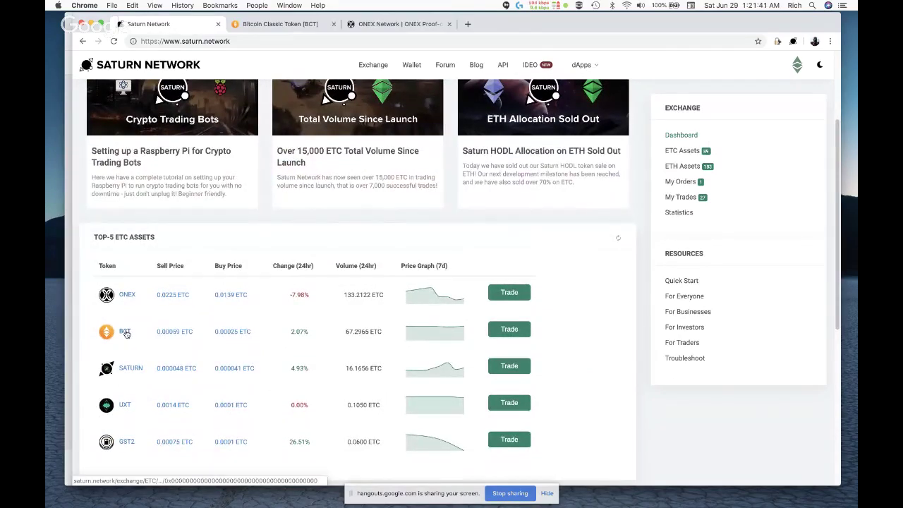
{"action": "left_click", "coordinate": [125, 332]}
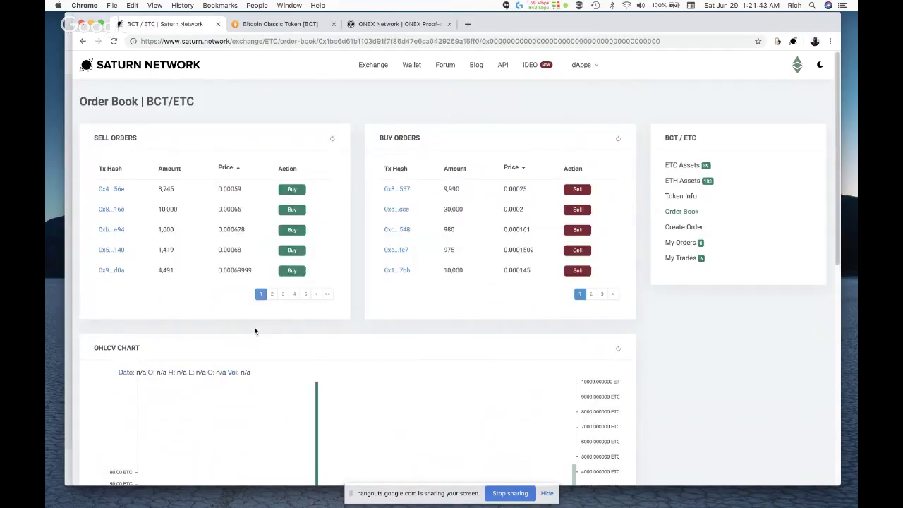
{"action": "left_click", "coordinate": [679, 198]}
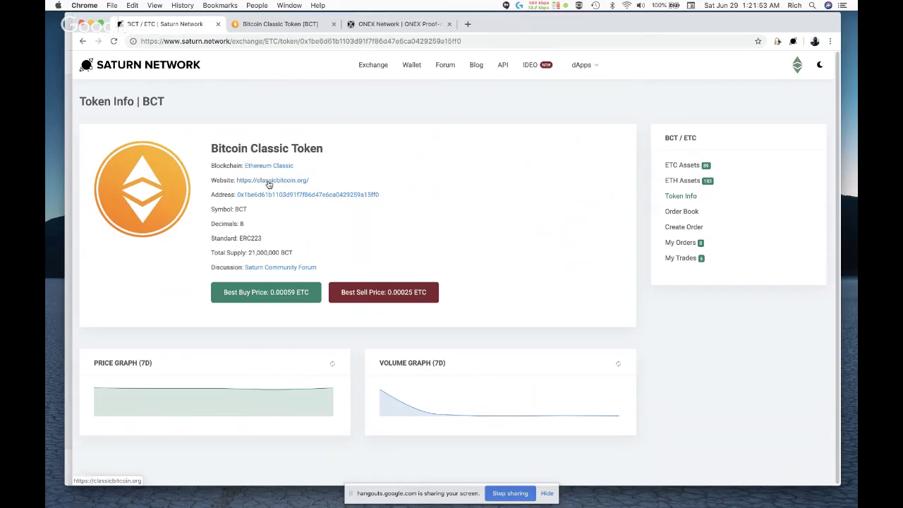
{"action": "left_click", "coordinate": [278, 24]}
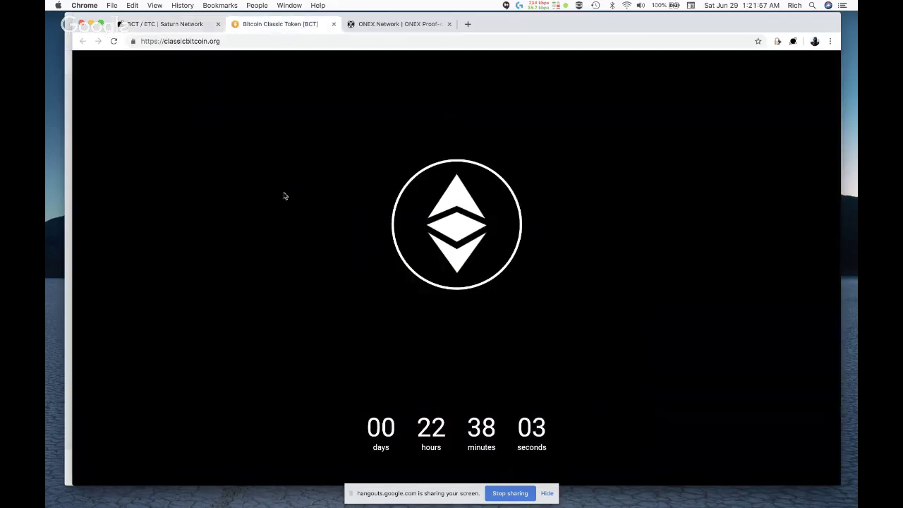
{"action": "left_click", "coordinate": [185, 24]}
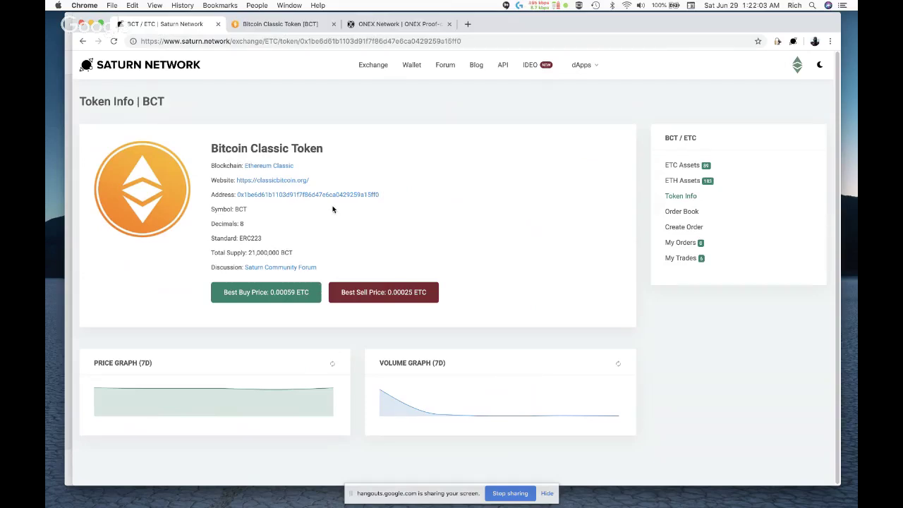
Step: From the ETC assets list, open the BCT order book and start buying from the sell order priced at 0.00059 ETC
{"action": "left_click", "coordinate": [686, 165]}
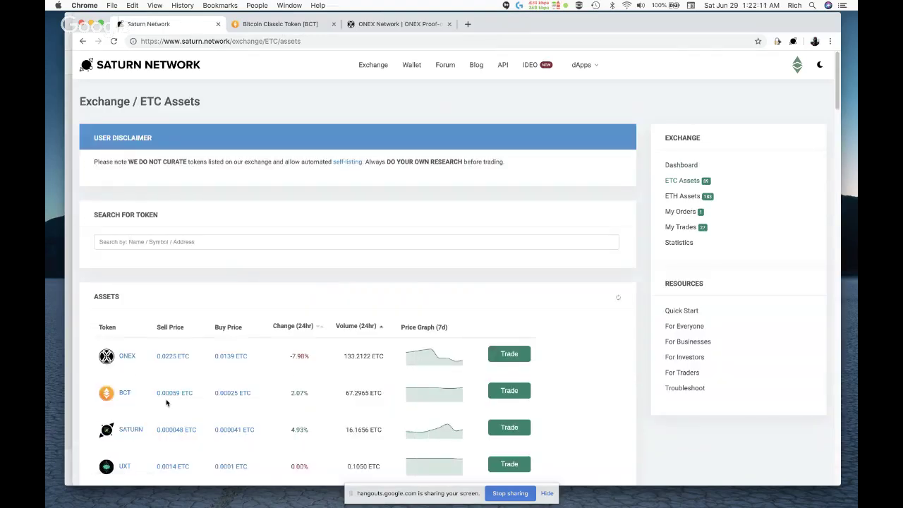
{"action": "left_click", "coordinate": [126, 393]}
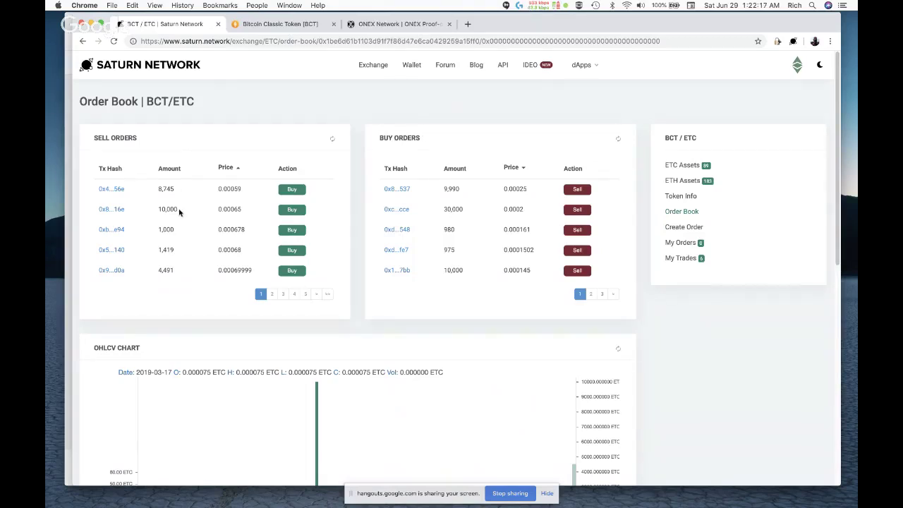
{"action": "left_click", "coordinate": [290, 189]}
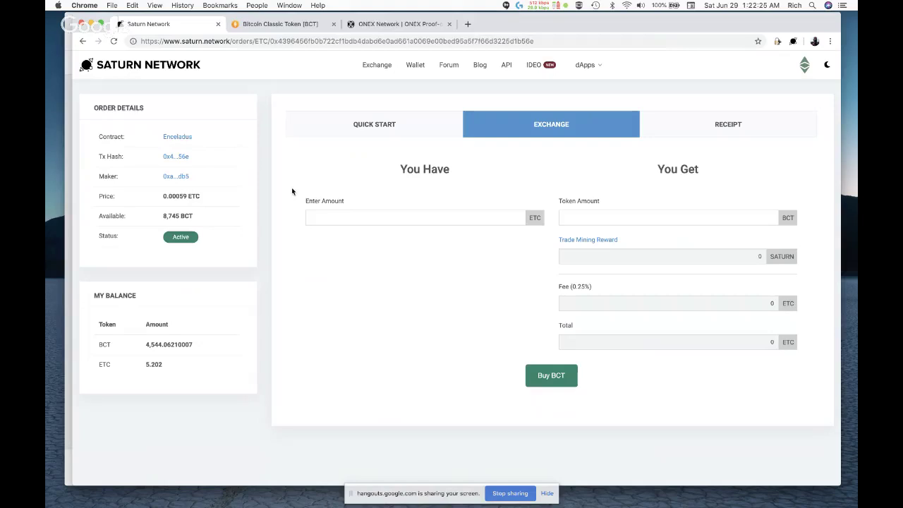
Step: Try purchase amounts of 5.15955 ETC and 5 ETC in the exchange form
{"action": "left_click", "coordinate": [521, 218]}
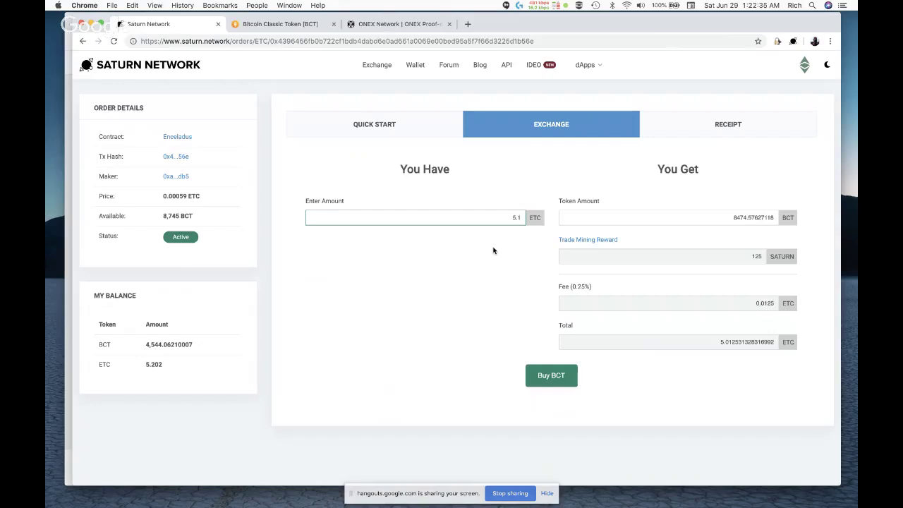
{"action": "type", "text": "955"}
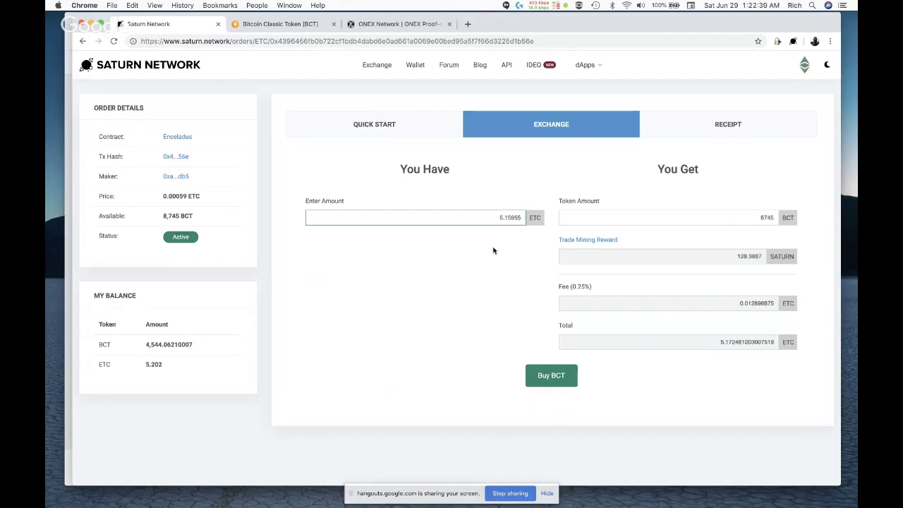
{"action": "left_click", "coordinate": [757, 212]}
{"action": "left_click", "coordinate": [510, 218]}
{"action": "left_click", "coordinate": [509, 219]}
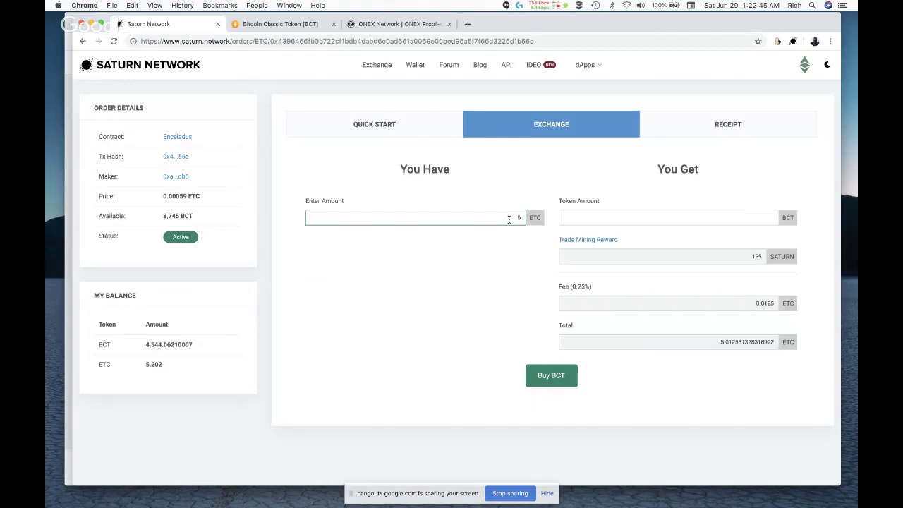
{"action": "left_click", "coordinate": [642, 220]}
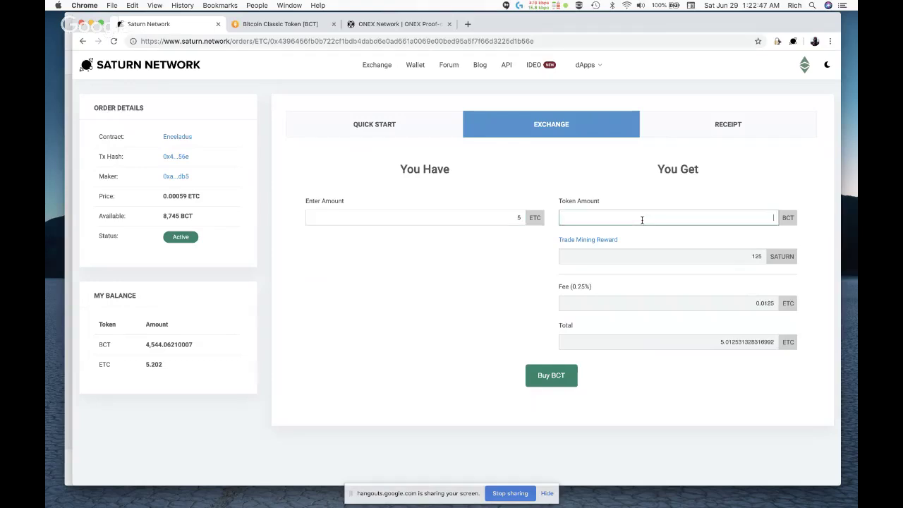
Step: Set the amount to spend to 5.15955 ETC, buy the BCT, and submit the transaction in Saturn Wallet
{"action": "left_click", "coordinate": [499, 220]}
{"action": "left_click", "coordinate": [499, 220]}
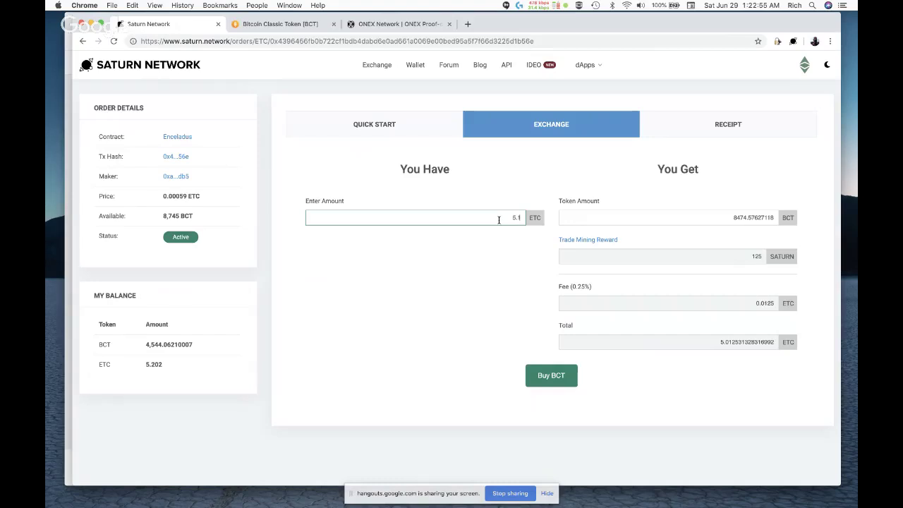
{"action": "type", "text": "5.15955"}
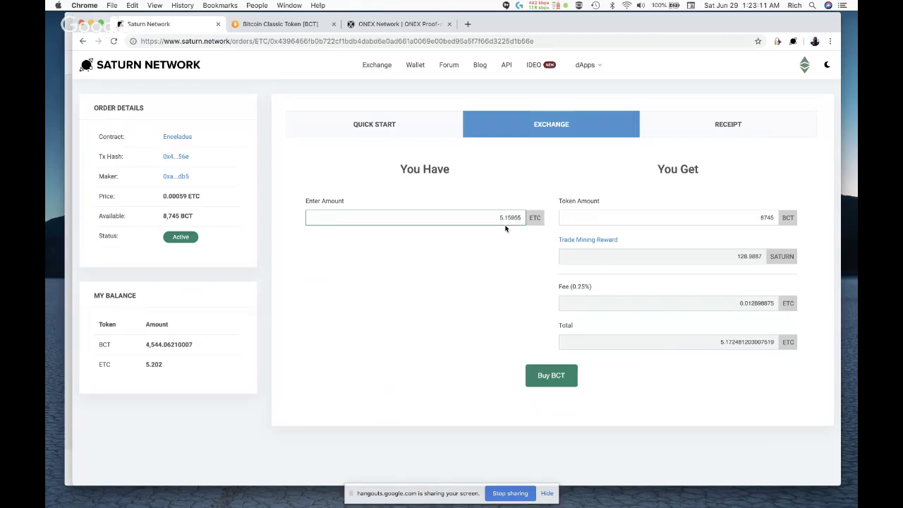
{"action": "left_click", "coordinate": [552, 381]}
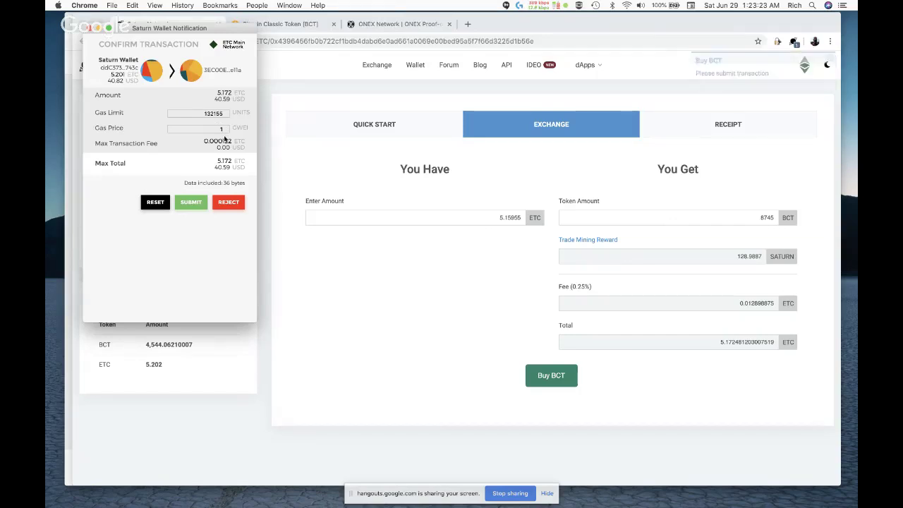
{"action": "left_click", "coordinate": [199, 202]}
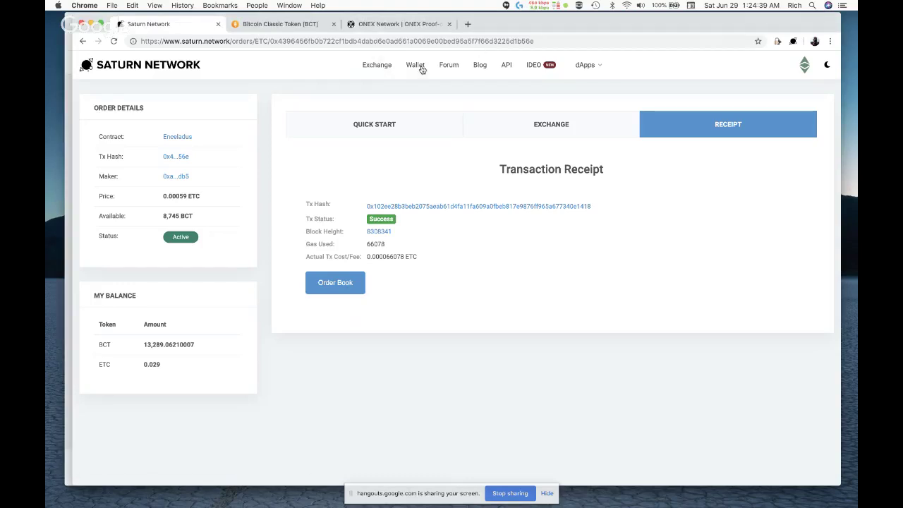
Step: Return to the exchange dashboard and check the token balances in the Saturn Wallet extension
{"action": "left_click", "coordinate": [385, 70]}
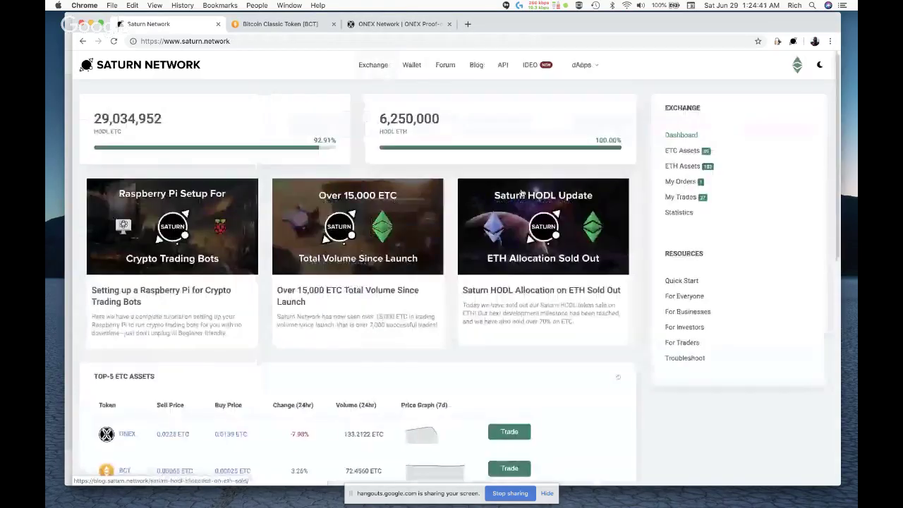
{"action": "left_click", "coordinate": [792, 41]}
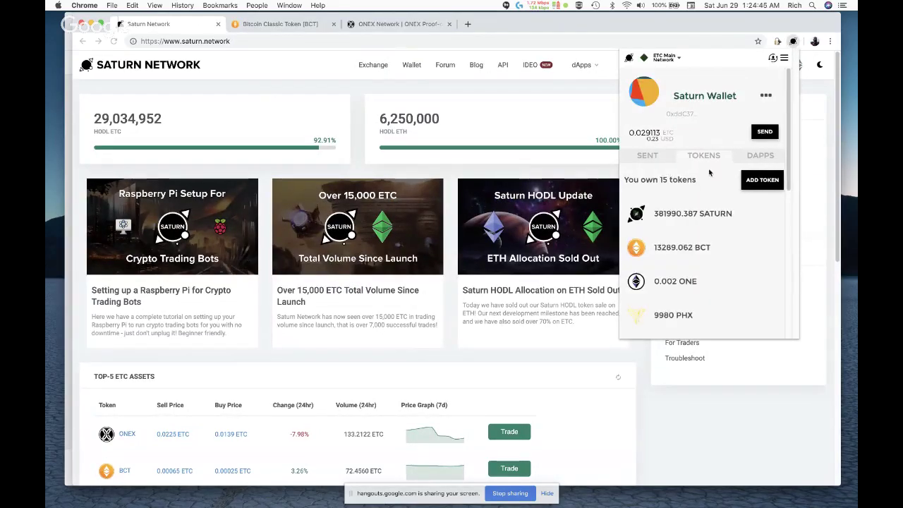
{"action": "scroll", "coordinate": [734, 290], "scroll_direction": "down", "scroll_amount": 10}
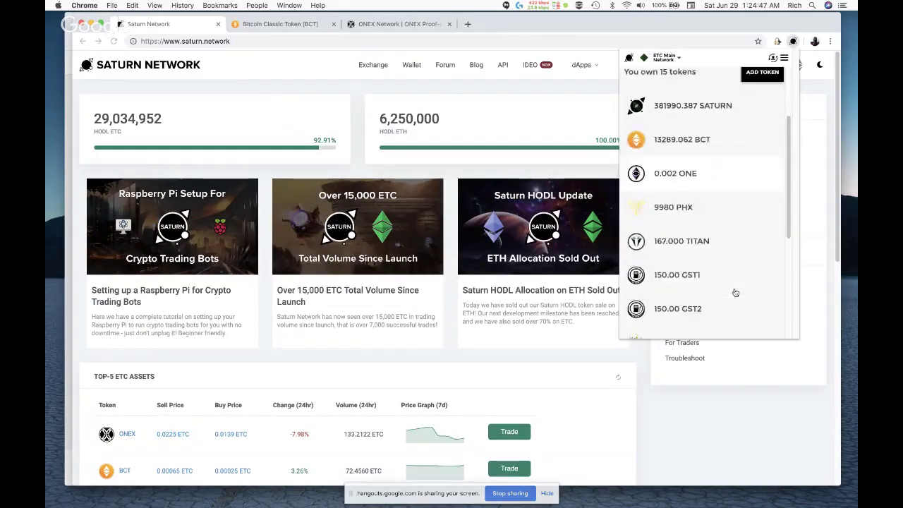
Step: Examine the token balances in Saturn Wallet, including SATURN, BCT and ONEX, and close the wallet
{"action": "scroll", "coordinate": [736, 292], "scroll_direction": "down", "scroll_amount": 1}
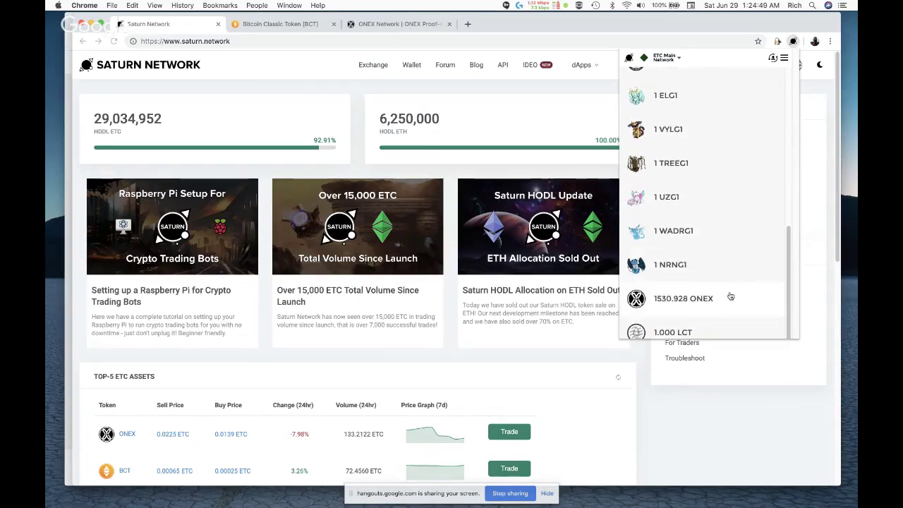
{"action": "scroll", "coordinate": [731, 191], "scroll_direction": "up", "scroll_amount": 12}
{"action": "scroll", "coordinate": [731, 190], "scroll_direction": "down", "scroll_amount": 3}
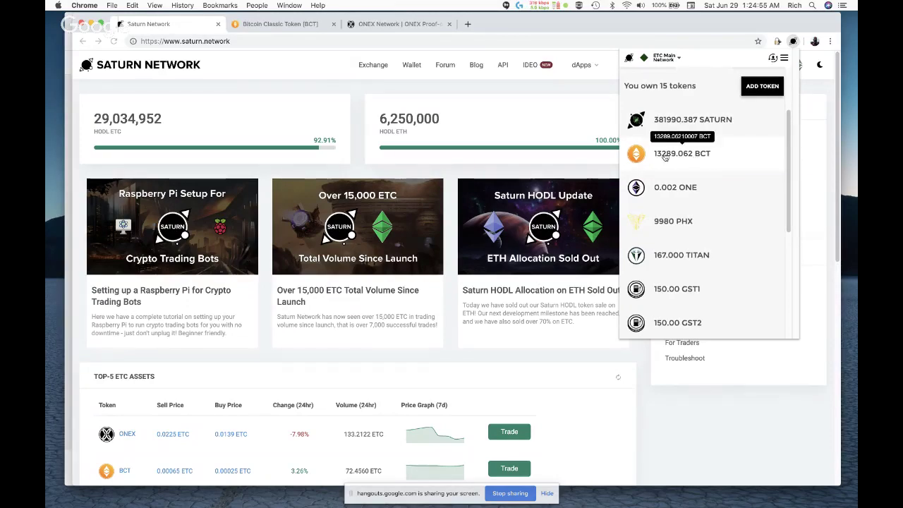
{"action": "scroll", "coordinate": [677, 183], "scroll_direction": "down", "scroll_amount": 5}
{"action": "scroll", "coordinate": [692, 198], "scroll_direction": "up", "scroll_amount": 4}
{"action": "scroll", "coordinate": [692, 199], "scroll_direction": "up", "scroll_amount": 3}
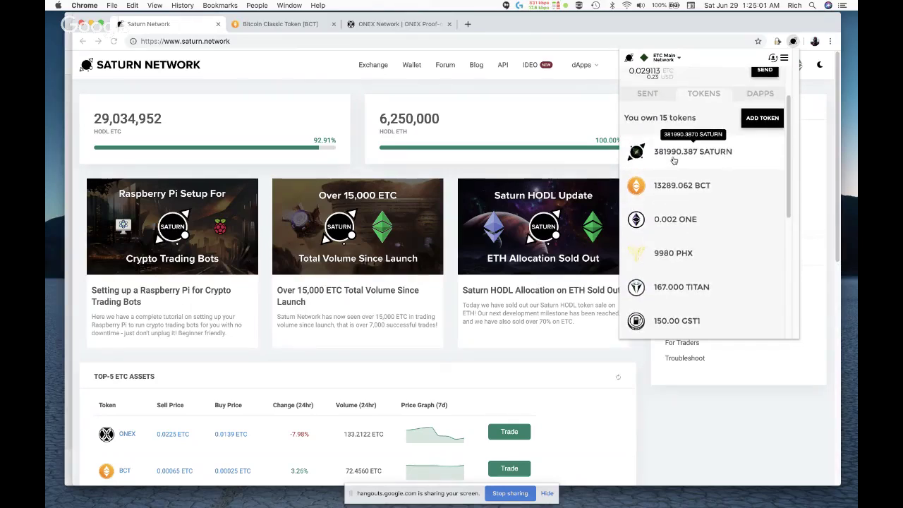
{"action": "scroll", "coordinate": [696, 208], "scroll_direction": "down", "scroll_amount": 5}
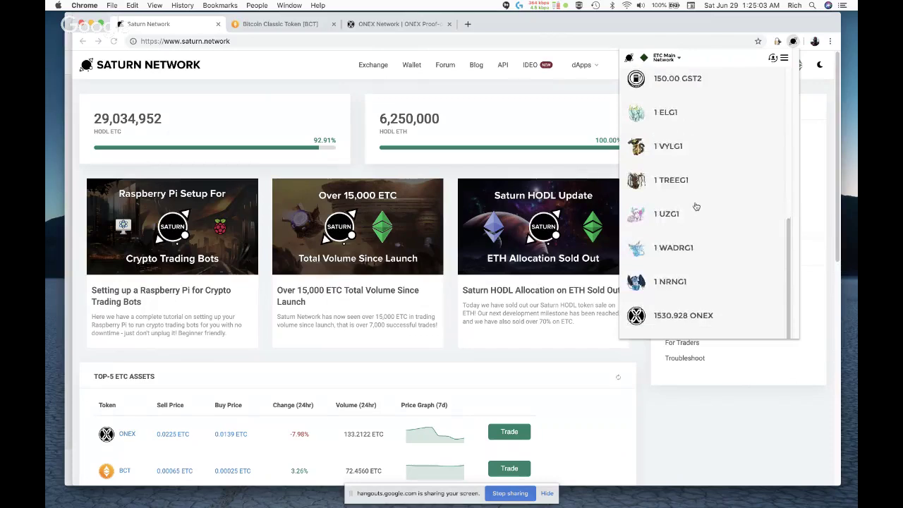
{"action": "scroll", "coordinate": [696, 206], "scroll_direction": "down", "scroll_amount": 1}
{"action": "scroll", "coordinate": [695, 206], "scroll_direction": "up", "scroll_amount": 10}
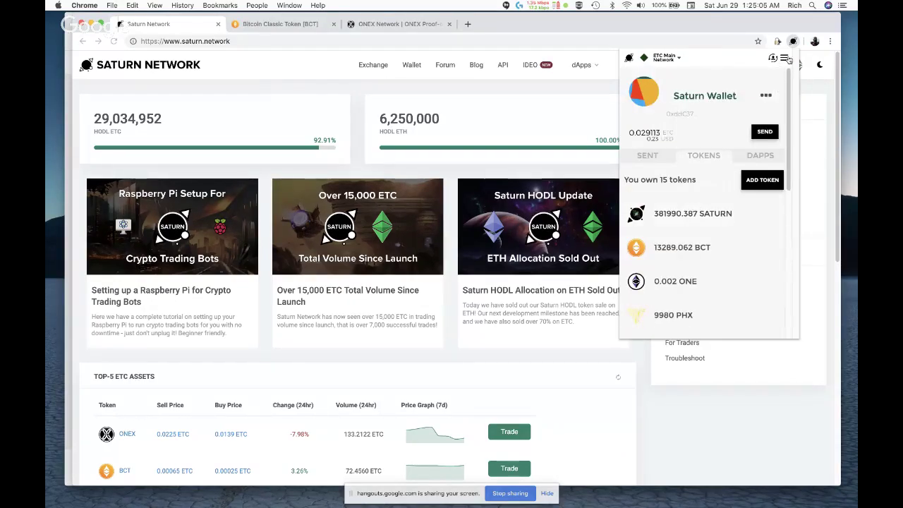
{"action": "left_click", "coordinate": [794, 42]}
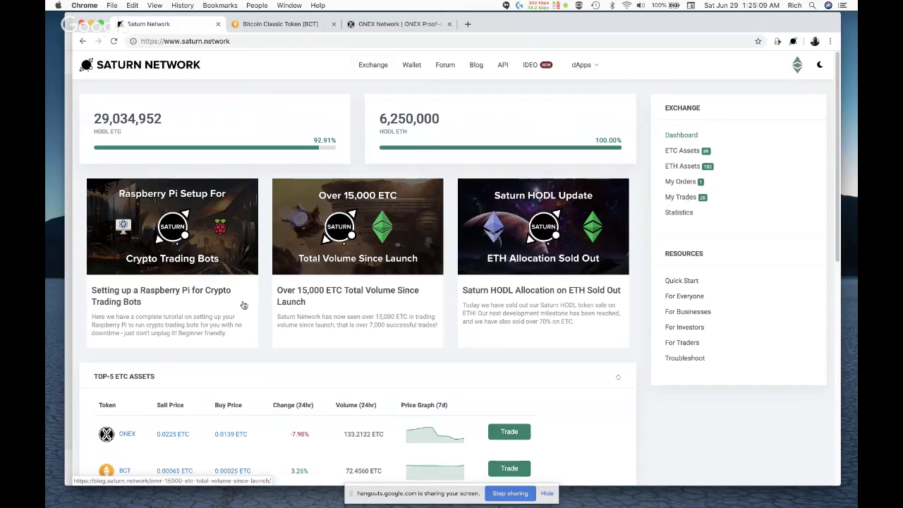
Step: View the Bitcoin Classic Token website and the ONEX/ETC order book, and return to the Saturn Network dashboard
{"action": "left_click", "coordinate": [284, 25]}
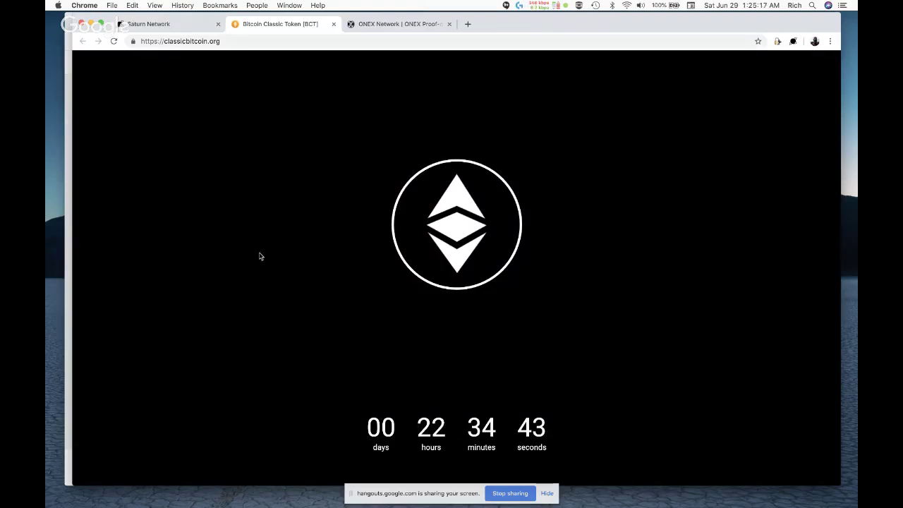
{"action": "left_click", "coordinate": [162, 25]}
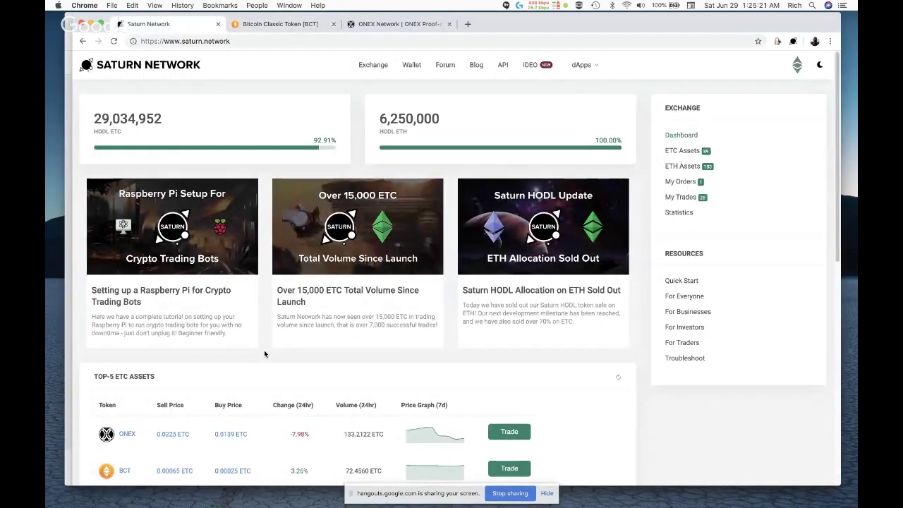
{"action": "scroll", "coordinate": [264, 362], "scroll_direction": "down", "scroll_amount": 3}
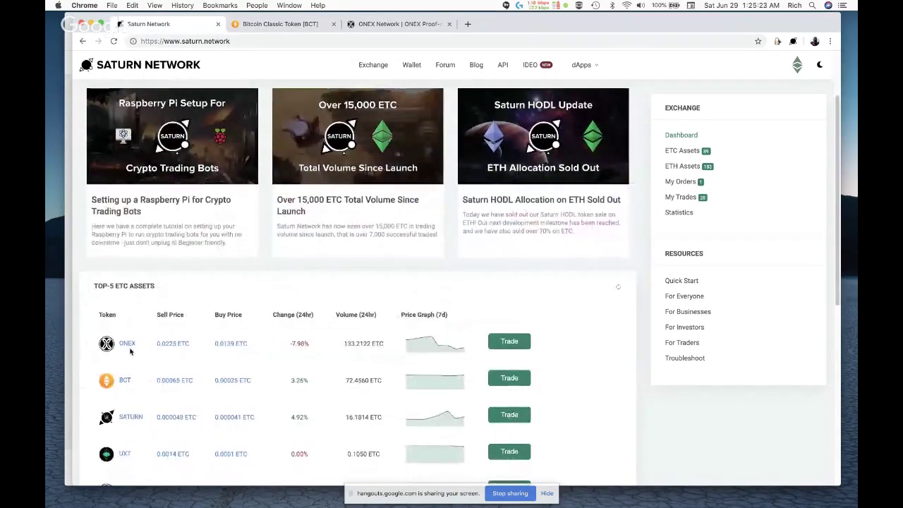
{"action": "left_click", "coordinate": [128, 344]}
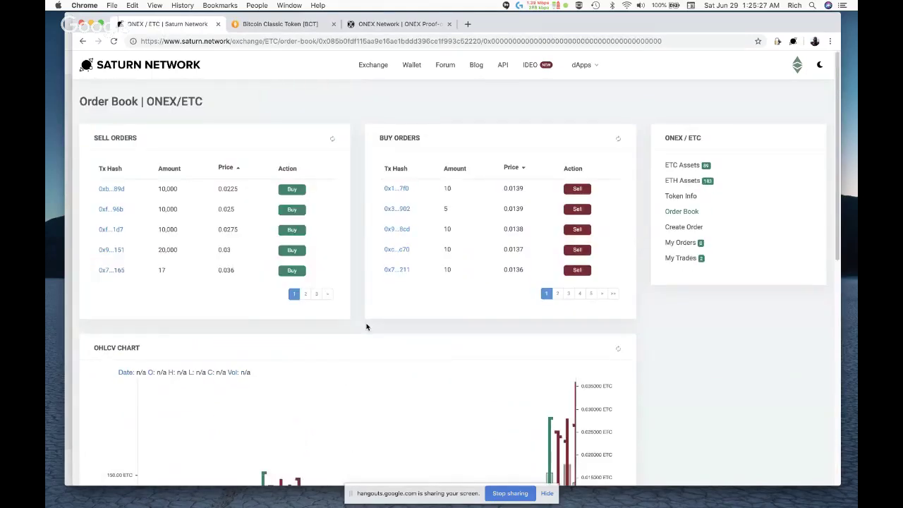
{"action": "scroll", "coordinate": [366, 326], "scroll_direction": "down", "scroll_amount": 1}
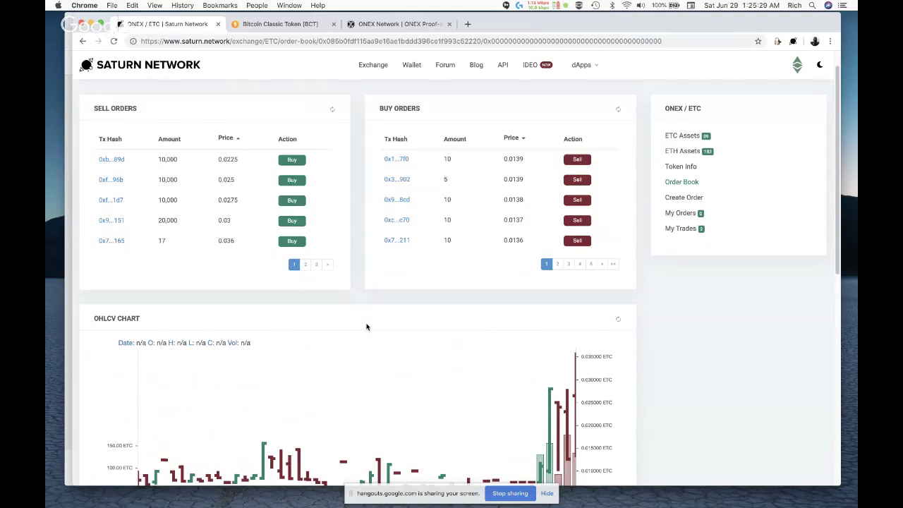
{"action": "scroll", "coordinate": [366, 327], "scroll_direction": "up", "scroll_amount": 1}
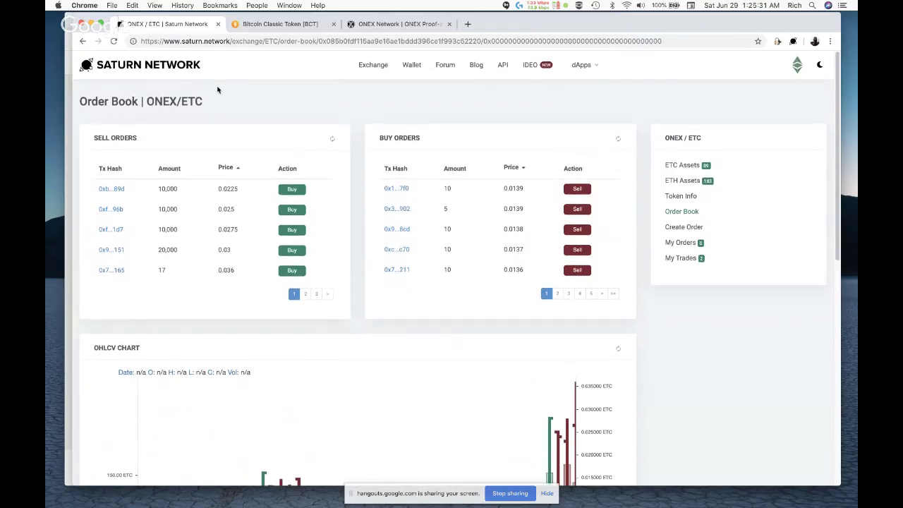
{"action": "left_click", "coordinate": [82, 41]}
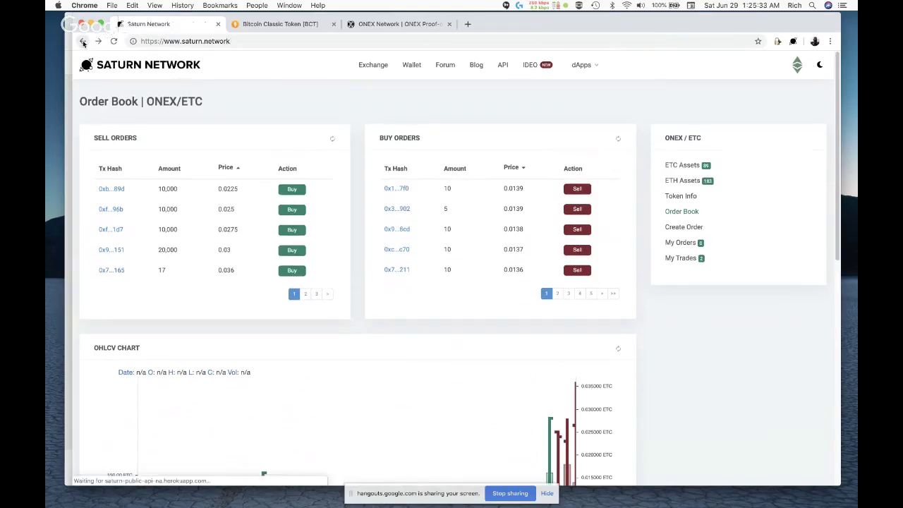
Step: Open Saturn Wallet, use its network selector to reload the tokens on ETC Main Network, and close the wallet
{"action": "left_click", "coordinate": [793, 41]}
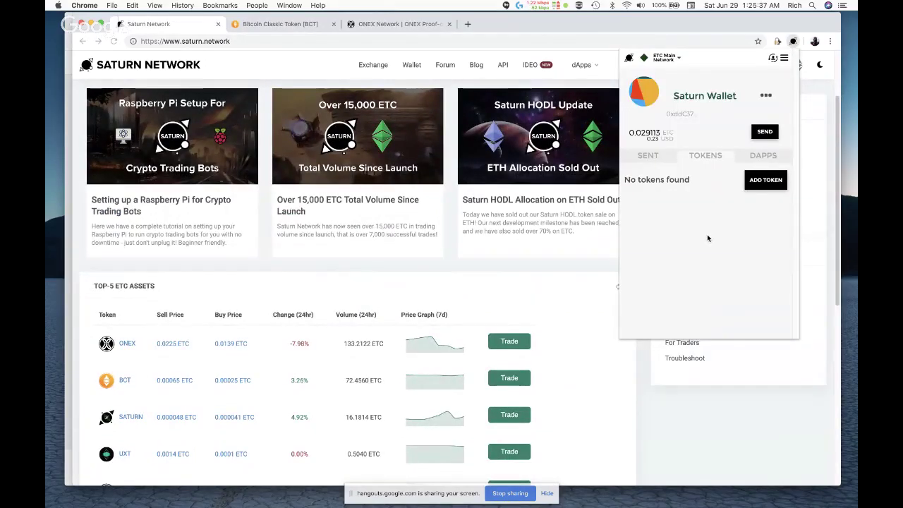
{"action": "left_click", "coordinate": [674, 59]}
{"action": "left_click", "coordinate": [683, 108]}
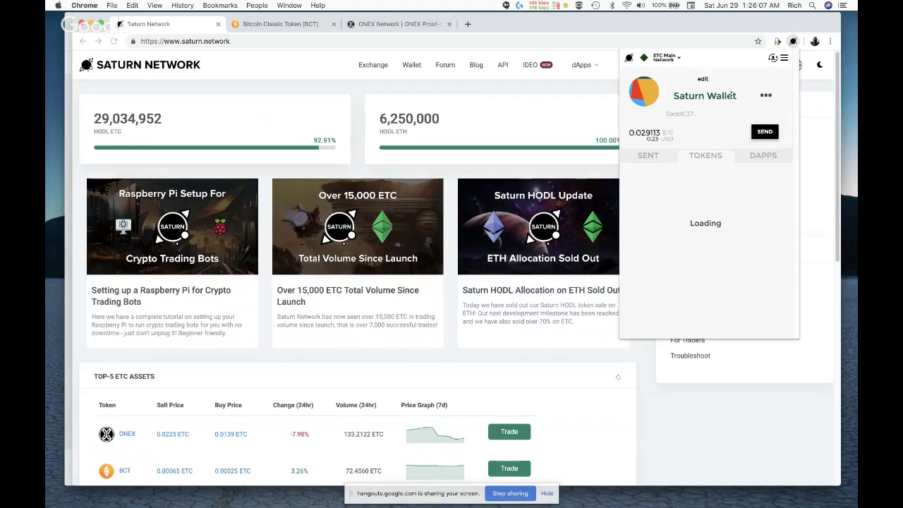
{"action": "left_click", "coordinate": [526, 105]}
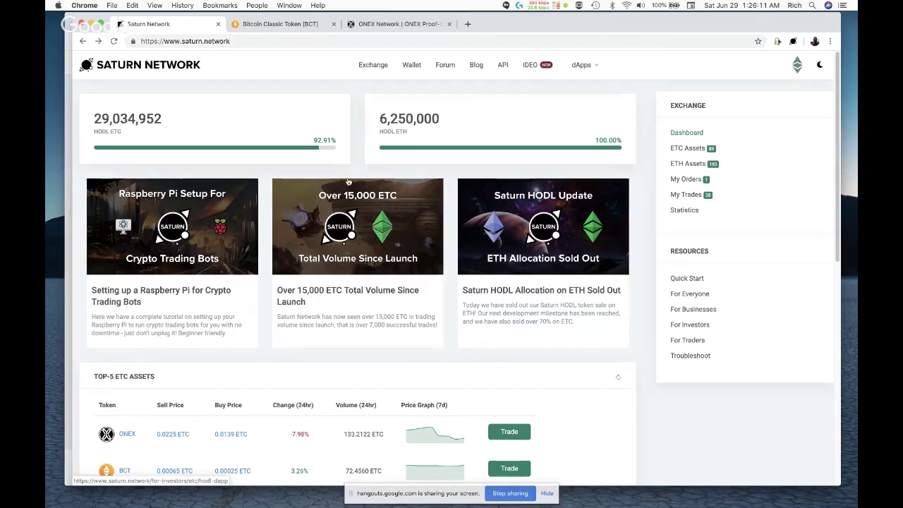
Step: From the ONEX order book, open the token info and follow its link to the ONEX Network website, closing the duplicate website tab
{"action": "left_click", "coordinate": [383, 24]}
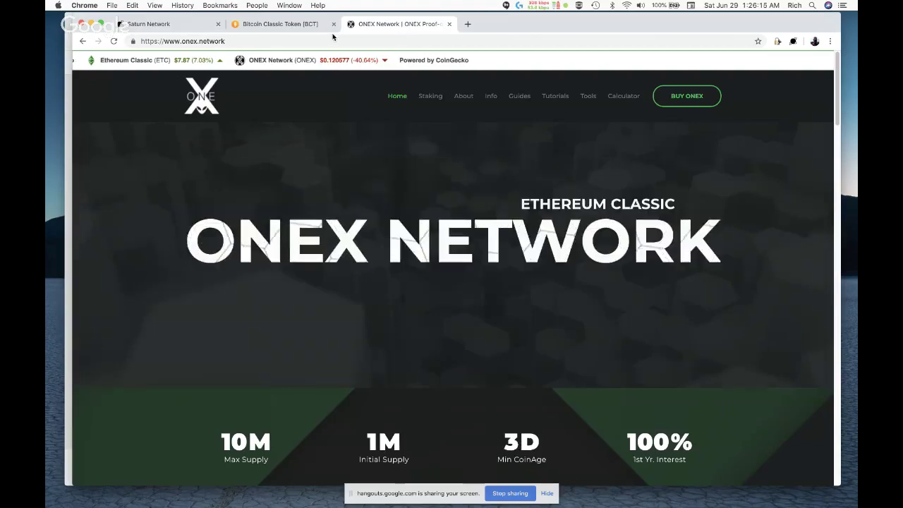
{"action": "left_click", "coordinate": [168, 28]}
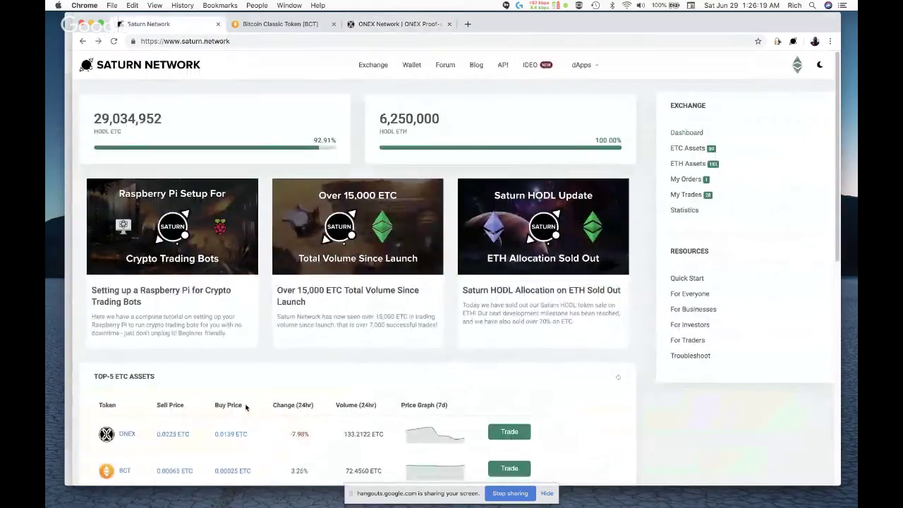
{"action": "left_click", "coordinate": [127, 434]}
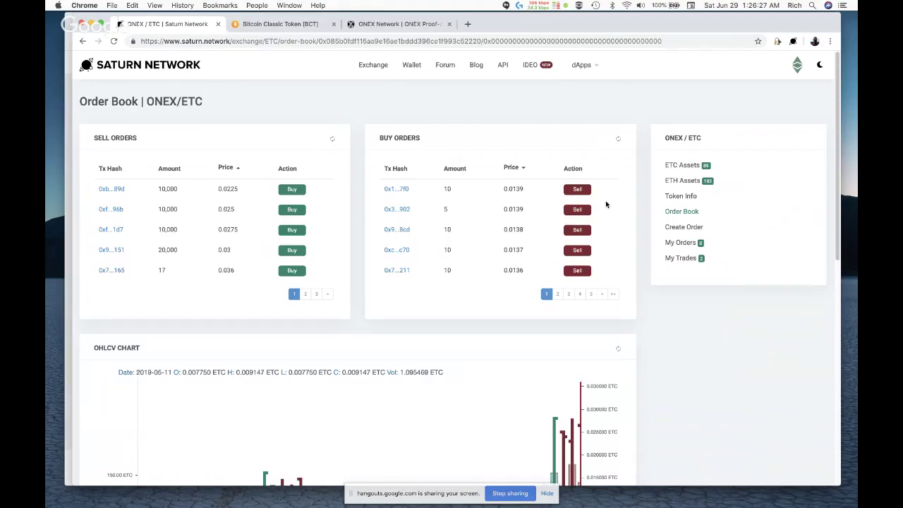
{"action": "left_click", "coordinate": [675, 198]}
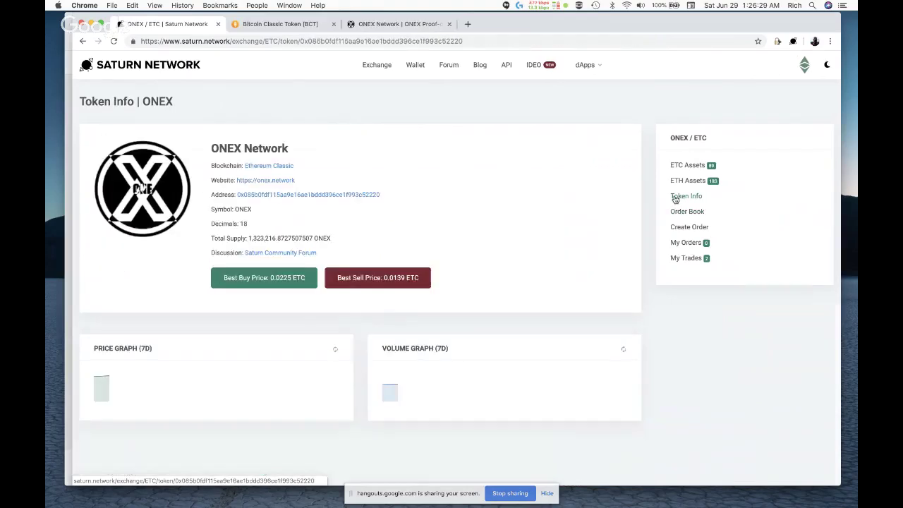
{"action": "left_click", "coordinate": [266, 181]}
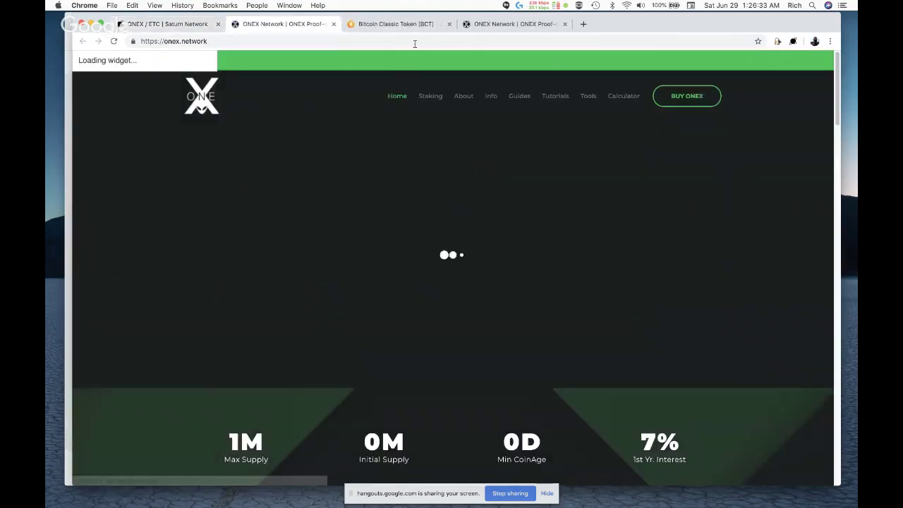
{"action": "left_click", "coordinate": [565, 24]}
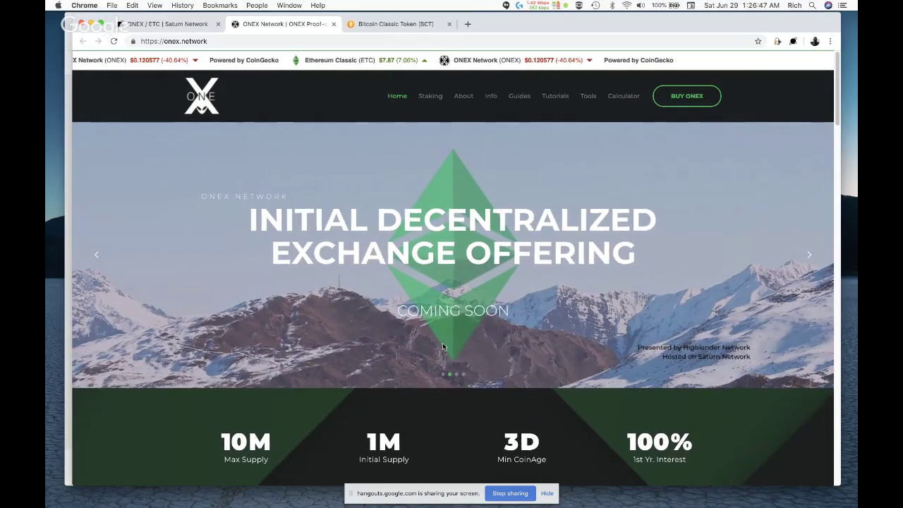
Step: Look over the ONEX Network home page and open its staking calculator
{"action": "scroll", "coordinate": [438, 338], "scroll_direction": "down", "scroll_amount": 3}
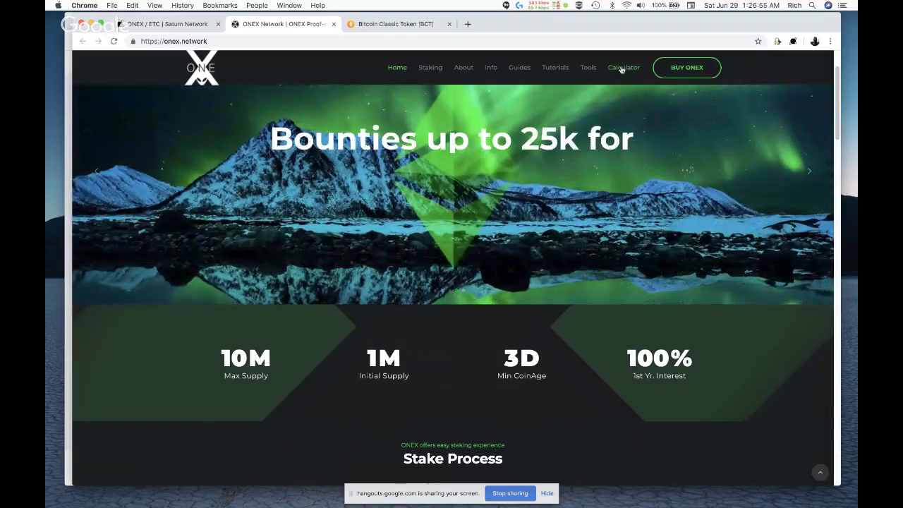
{"action": "scroll", "coordinate": [553, 286], "scroll_direction": "down", "scroll_amount": 4}
{"action": "scroll", "coordinate": [554, 287], "scroll_direction": "up", "scroll_amount": 3}
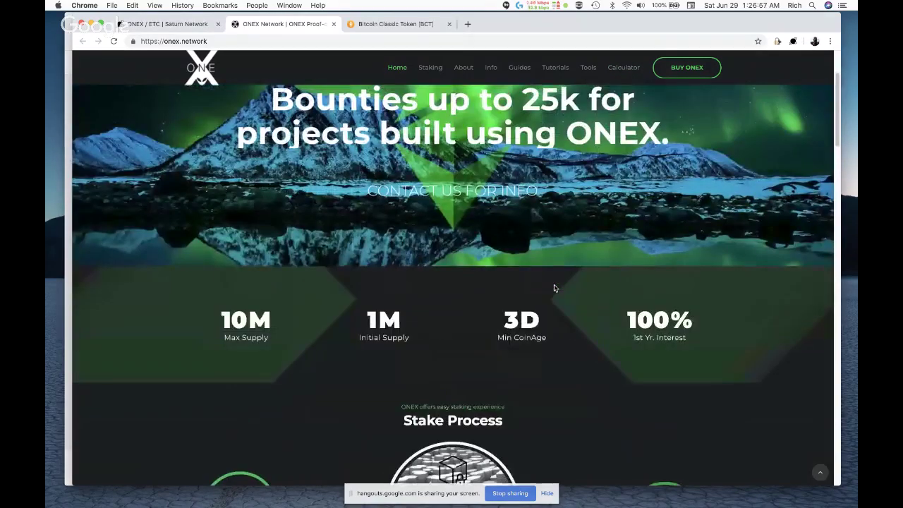
{"action": "left_click", "coordinate": [624, 67]}
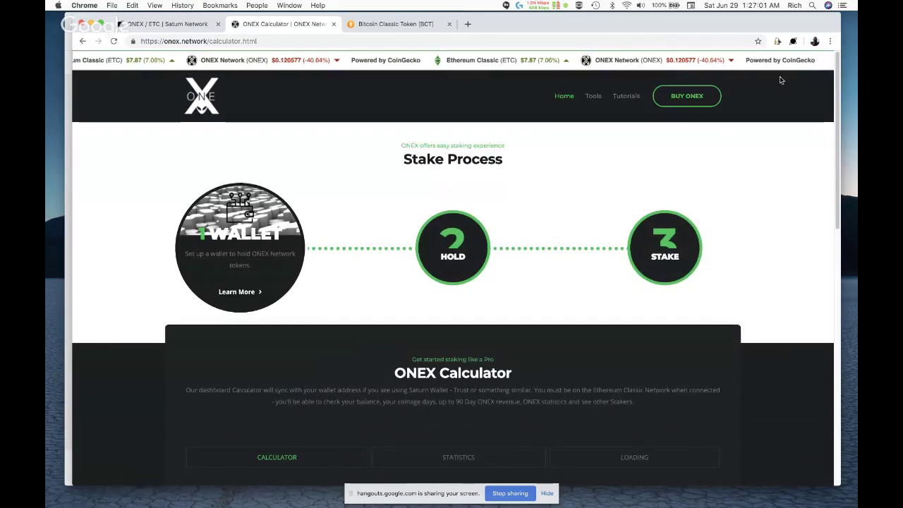
Step: Check the ONEX balance in Saturn Wallet and close the wallet
{"action": "left_click", "coordinate": [793, 41]}
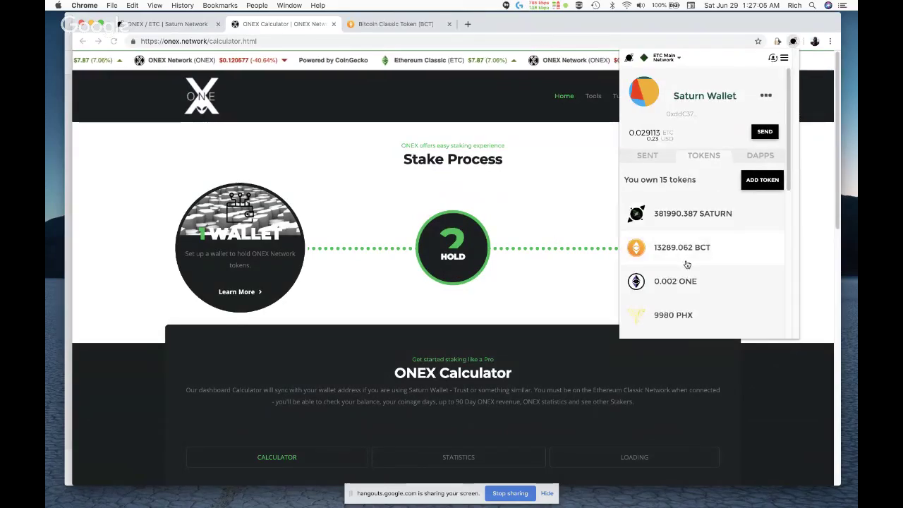
{"action": "scroll", "coordinate": [686, 264], "scroll_direction": "down", "scroll_amount": 5}
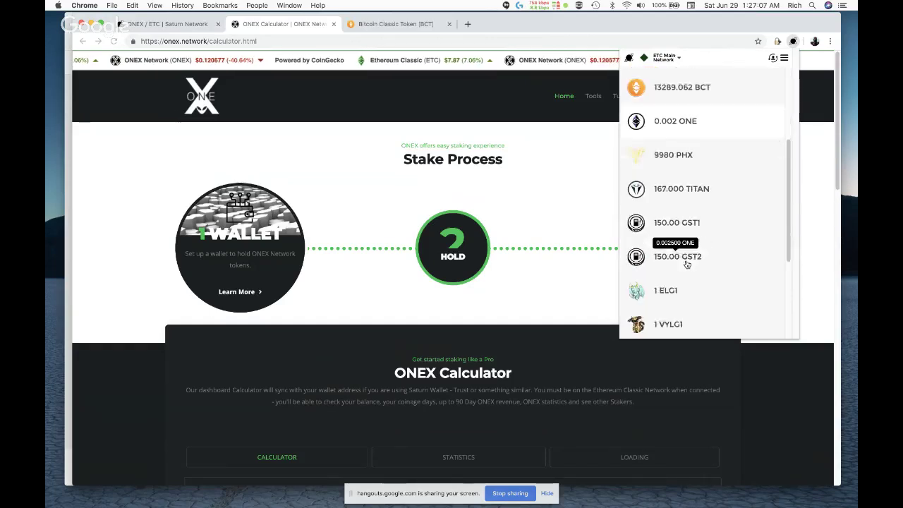
{"action": "scroll", "coordinate": [687, 264], "scroll_direction": "down", "scroll_amount": 6}
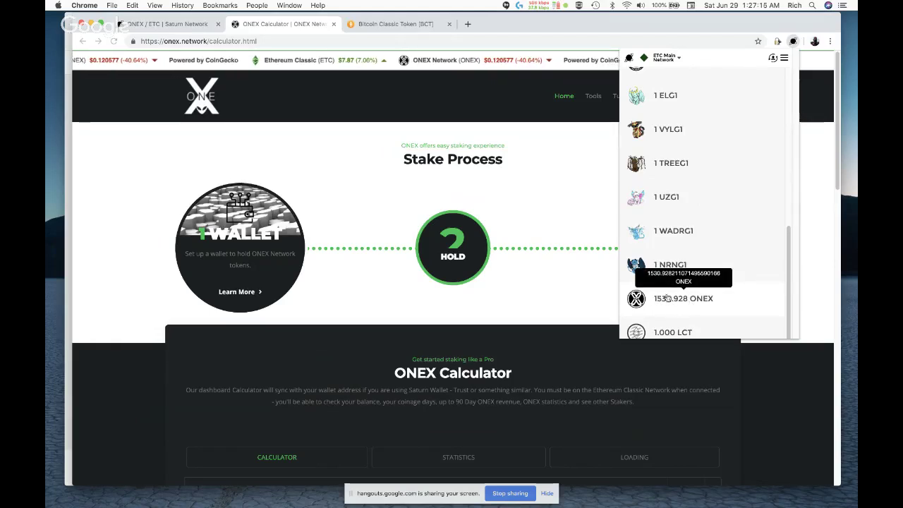
{"action": "left_click", "coordinate": [793, 43]}
Step: Mint the 29.067 ONEX staking reward from the ONEX Calculator and submit the transaction in Saturn Wallet
{"action": "scroll", "coordinate": [514, 293], "scroll_direction": "down", "scroll_amount": 1}
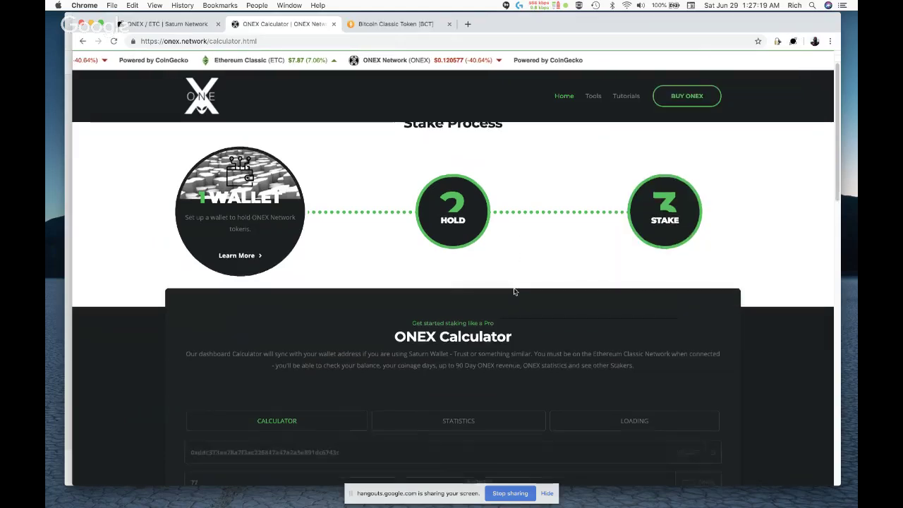
{"action": "scroll", "coordinate": [515, 292], "scroll_direction": "down", "scroll_amount": 6}
{"action": "scroll", "coordinate": [515, 292], "scroll_direction": "down", "scroll_amount": 1}
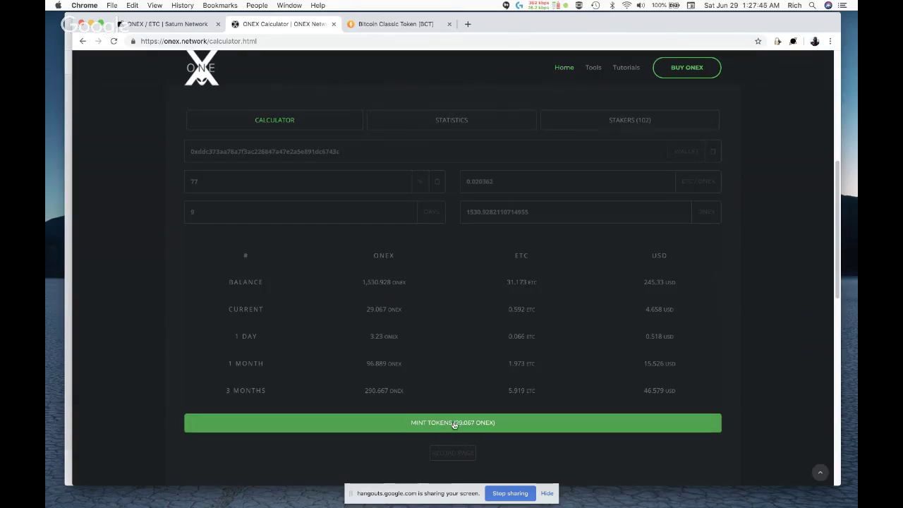
{"action": "left_click", "coordinate": [452, 426]}
{"action": "left_click", "coordinate": [482, 422]}
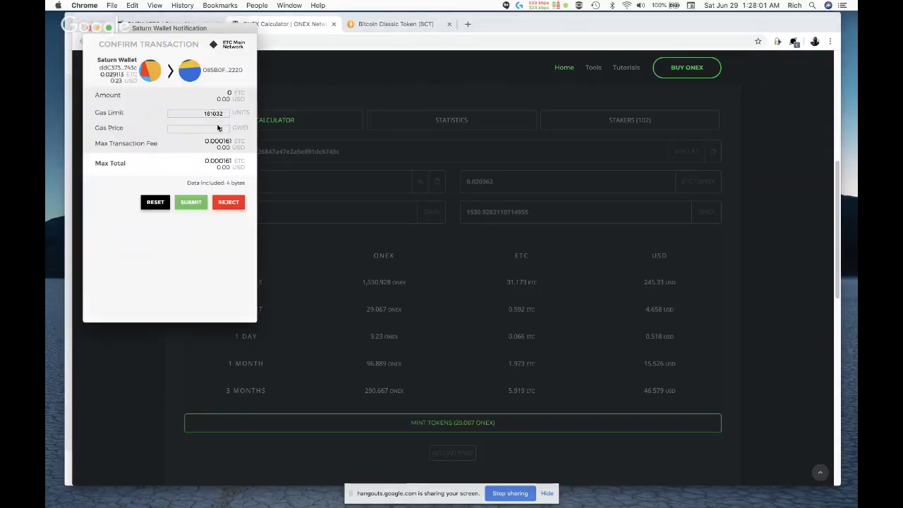
{"action": "left_click", "coordinate": [192, 203]}
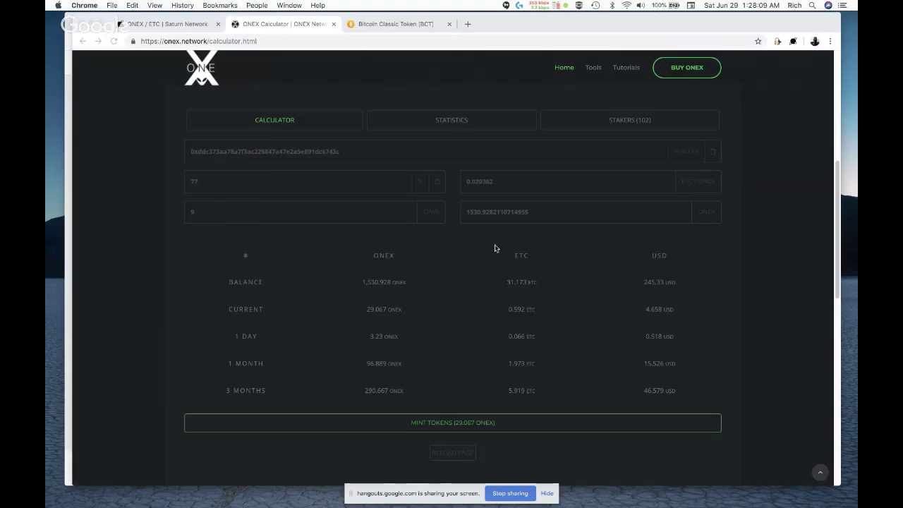
Step: Reopen Saturn Wallet over the calculator page and check the ONEX balance after minting
{"action": "scroll", "coordinate": [489, 202], "scroll_direction": "down", "scroll_amount": 2}
{"action": "scroll", "coordinate": [490, 202], "scroll_direction": "up", "scroll_amount": 15}
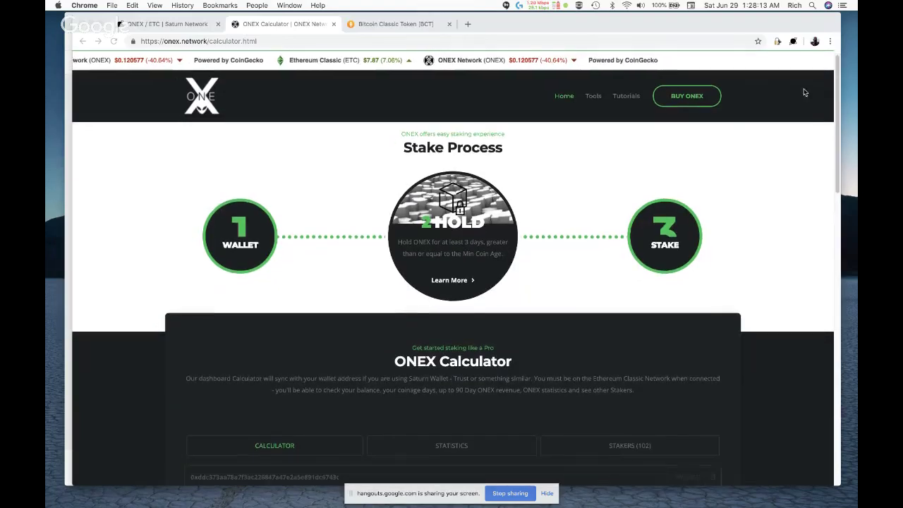
{"action": "left_click", "coordinate": [793, 42]}
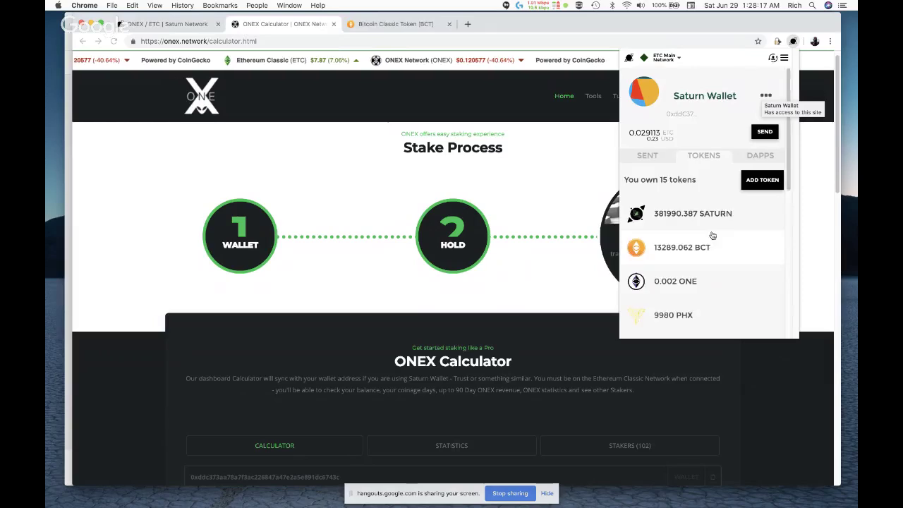
{"action": "scroll", "coordinate": [710, 285], "scroll_direction": "down", "scroll_amount": 5}
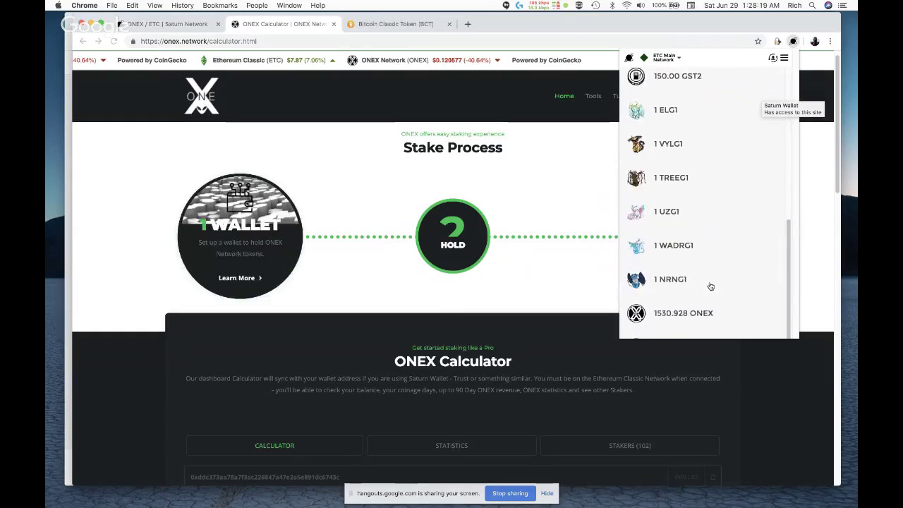
Step: View the exact ONEX amount in Saturn Wallet's token list and close the wallet
{"action": "scroll", "coordinate": [711, 286], "scroll_direction": "down", "scroll_amount": 1}
{"action": "mouse_move", "coordinate": [665, 304]}
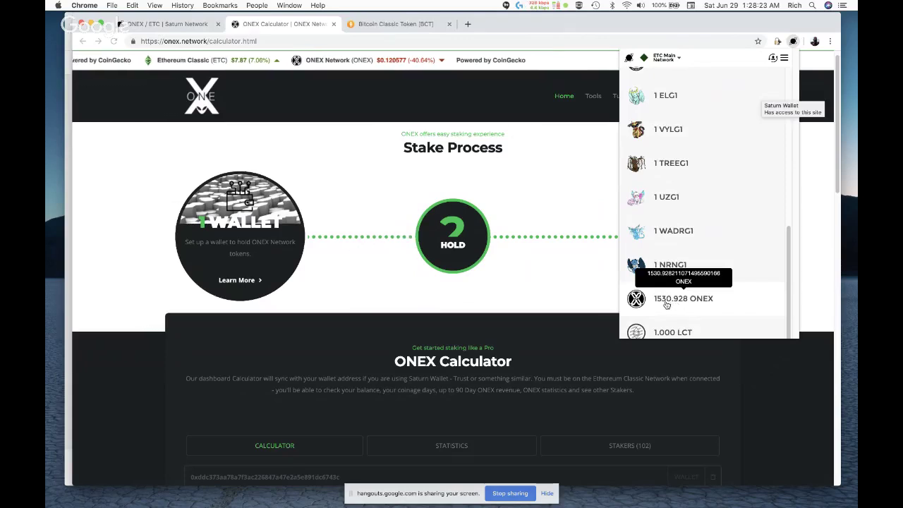
{"action": "left_click", "coordinate": [794, 41]}
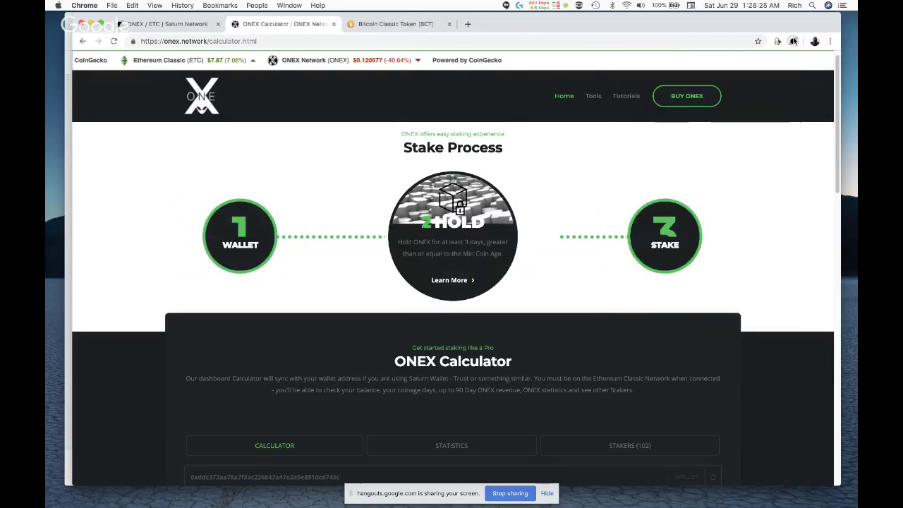
Step: Review the ONEX Calculator's balance and projected staking rewards in ONEX, ETC and USD
{"action": "scroll", "coordinate": [532, 260], "scroll_direction": "down", "scroll_amount": 10}
{"action": "scroll", "coordinate": [532, 263], "scroll_direction": "down", "scroll_amount": 5}
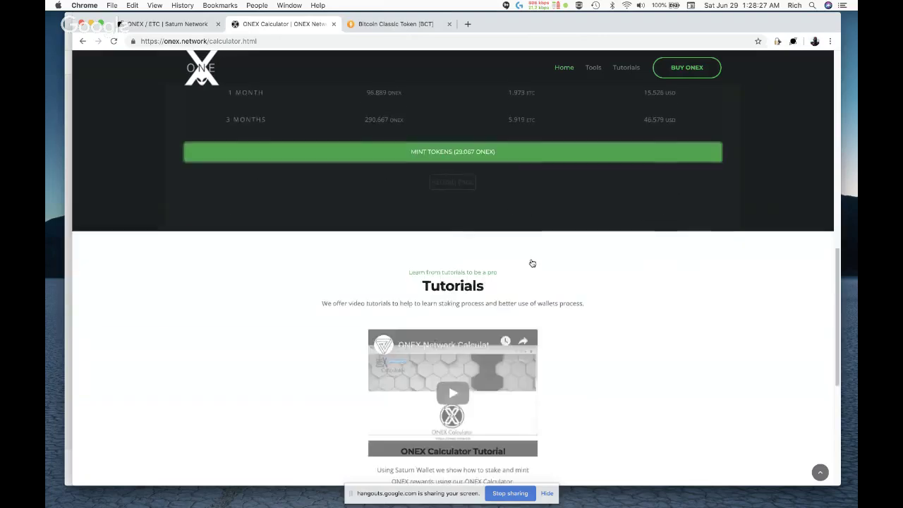
{"action": "scroll", "coordinate": [532, 262], "scroll_direction": "up", "scroll_amount": 5}
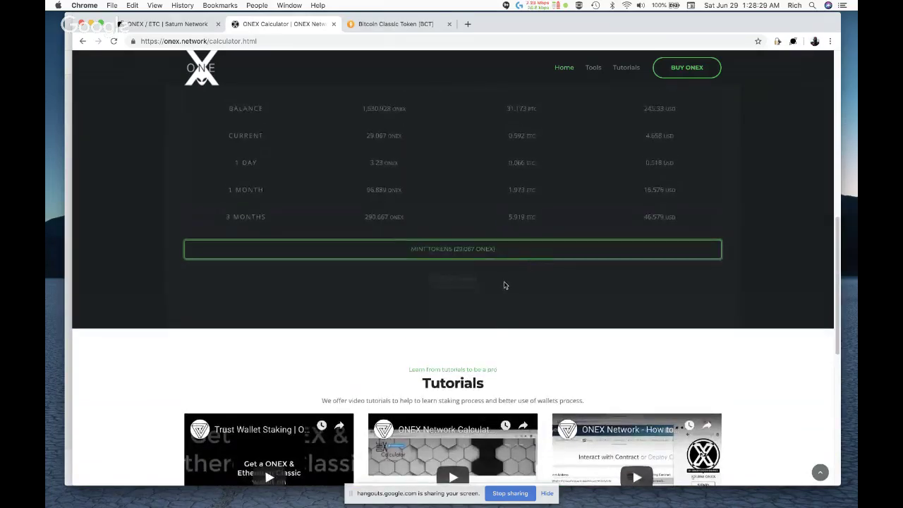
{"action": "scroll", "coordinate": [504, 285], "scroll_direction": "up", "scroll_amount": 3}
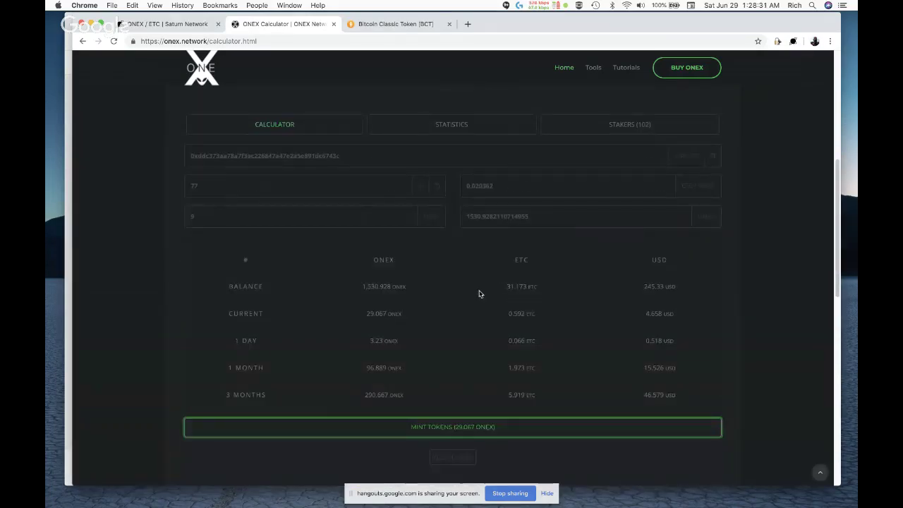
{"action": "scroll", "coordinate": [480, 293], "scroll_direction": "up", "scroll_amount": 1}
{"action": "left_click_drag", "start_coordinate": [614, 28], "coordinate": [433, 74]}
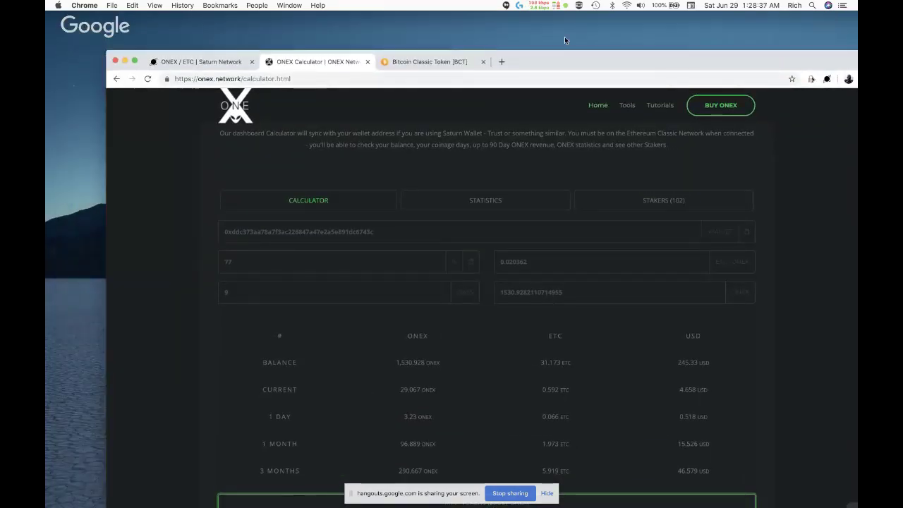
{"action": "left_click_drag", "start_coordinate": [605, 55], "coordinate": [562, 24]}
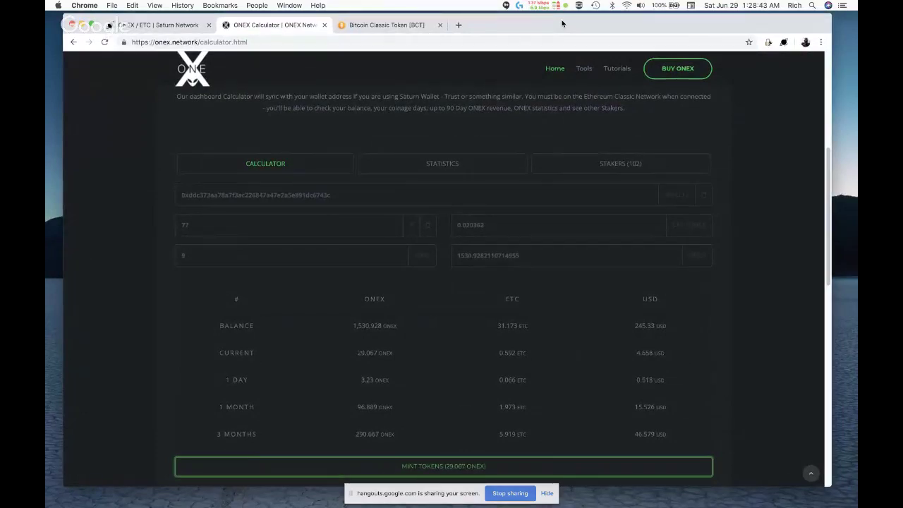
Step: Open Saturn Wallet, check whether the ONEX balance includes the minted reward, and close the wallet
{"action": "left_click", "coordinate": [784, 43]}
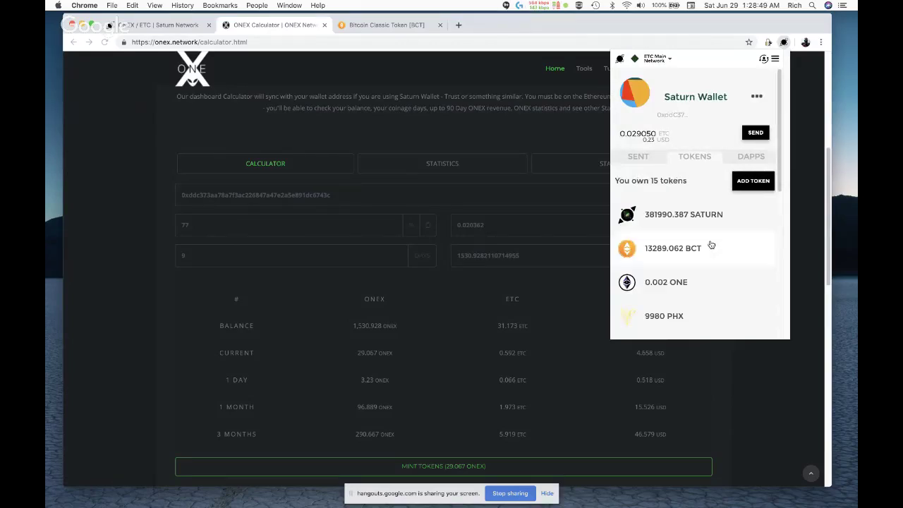
{"action": "scroll", "coordinate": [711, 245], "scroll_direction": "down", "scroll_amount": 10}
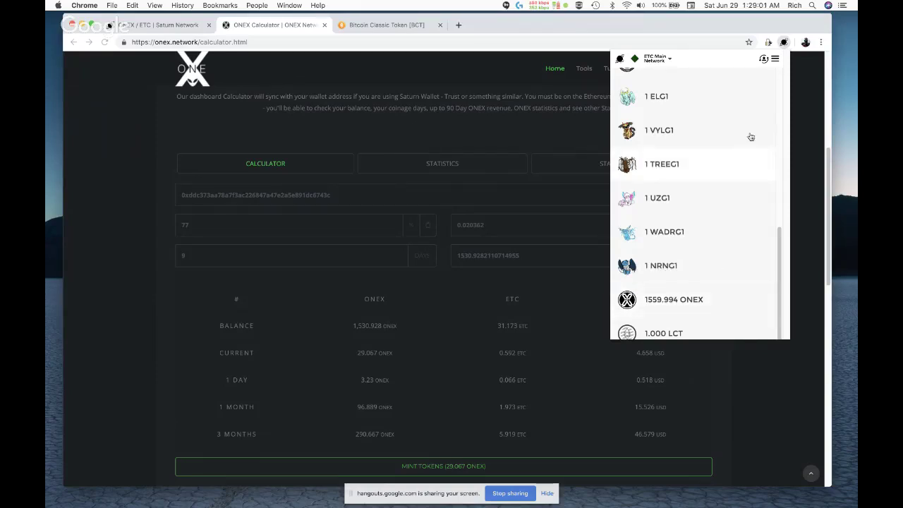
{"action": "left_click", "coordinate": [786, 45]}
{"action": "left_click", "coordinate": [787, 46]}
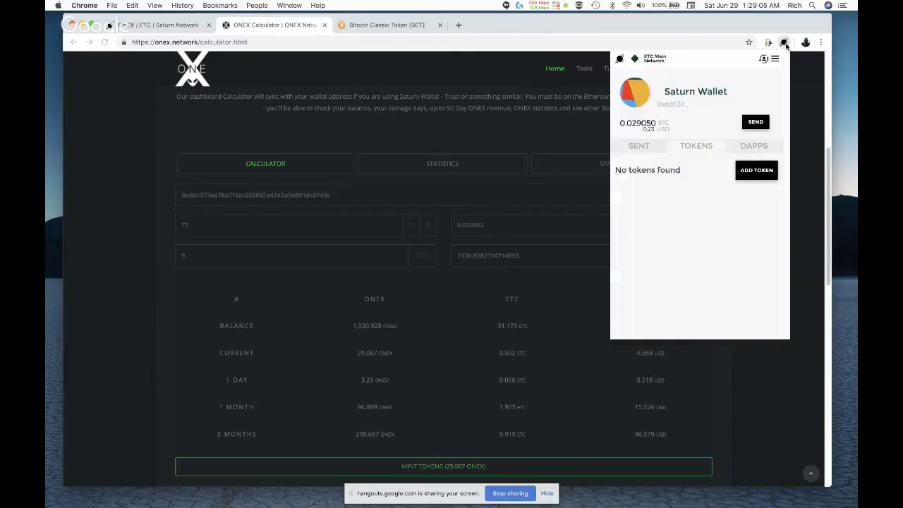
{"action": "left_click", "coordinate": [787, 46]}
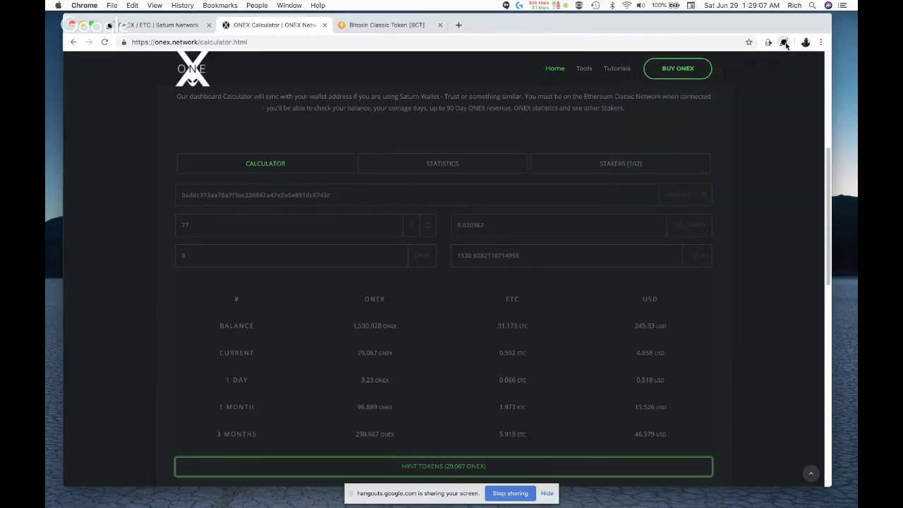
Step: Reopen Saturn Wallet, show the full-precision amount of the ONEX token, and close the wallet
{"action": "left_click", "coordinate": [784, 43]}
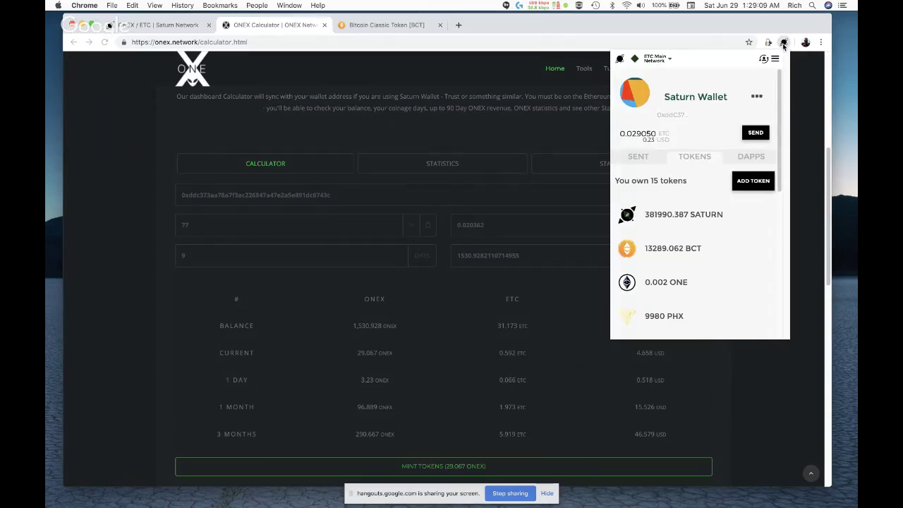
{"action": "left_click", "coordinate": [786, 43]}
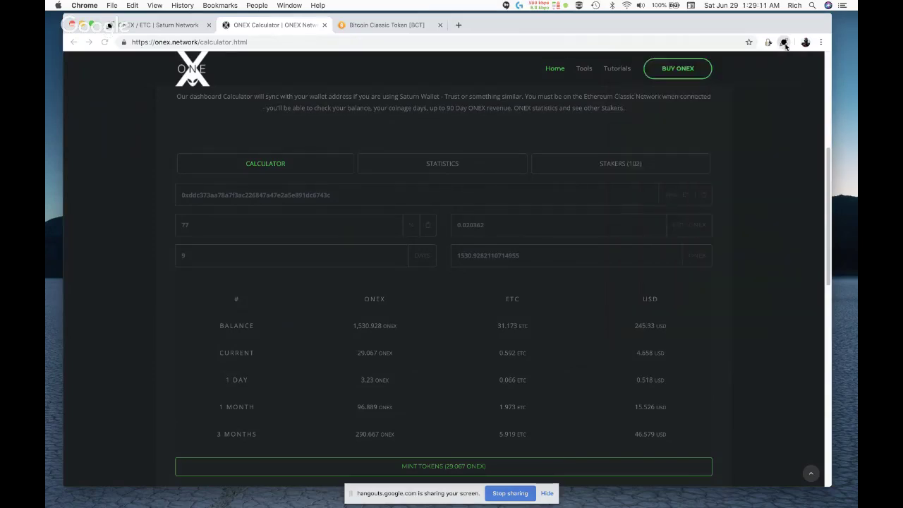
{"action": "left_click", "coordinate": [786, 44]}
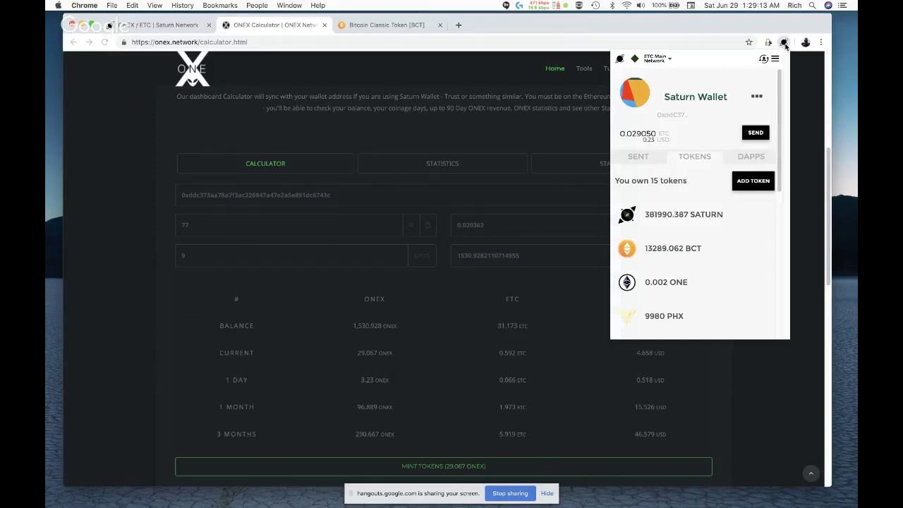
{"action": "scroll", "coordinate": [689, 299], "scroll_direction": "down", "scroll_amount": 10}
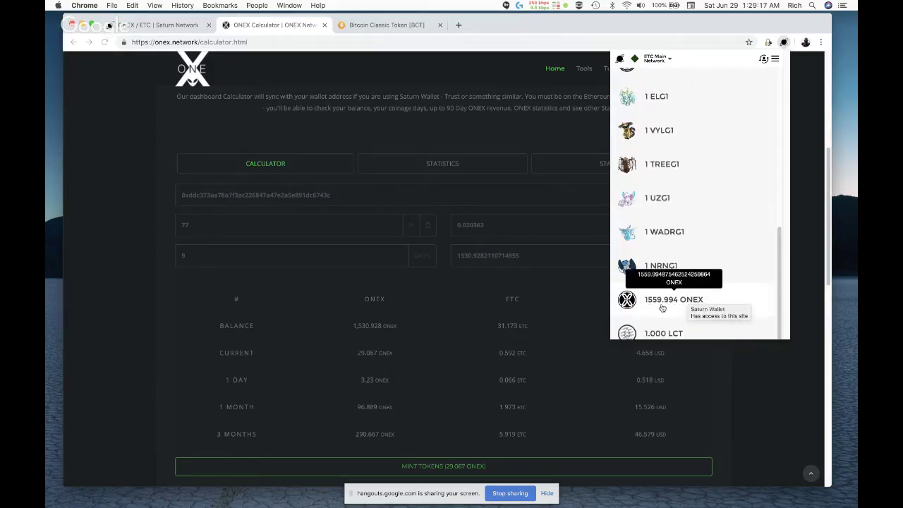
{"action": "left_click", "coordinate": [783, 42]}
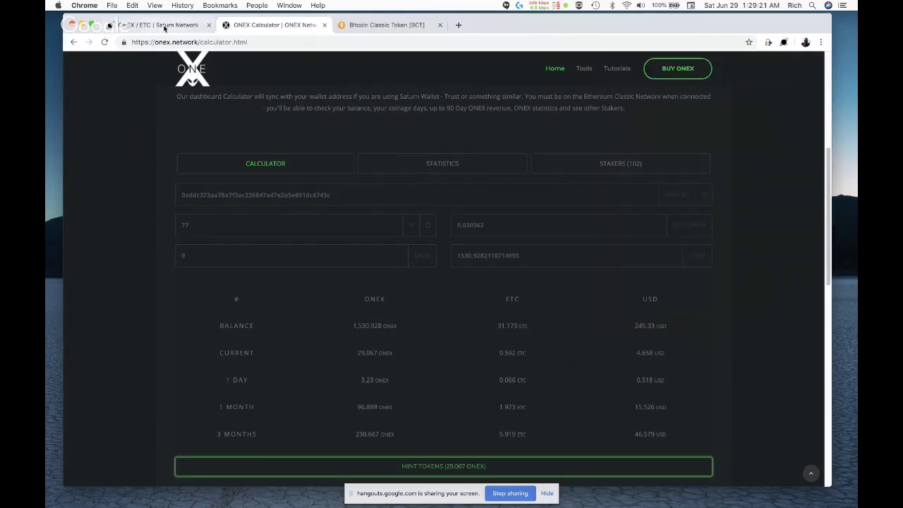
Step: Go to the Saturn Network exchange dashboard and view the Bitcoin Classic Token website
{"action": "left_click", "coordinate": [165, 25]}
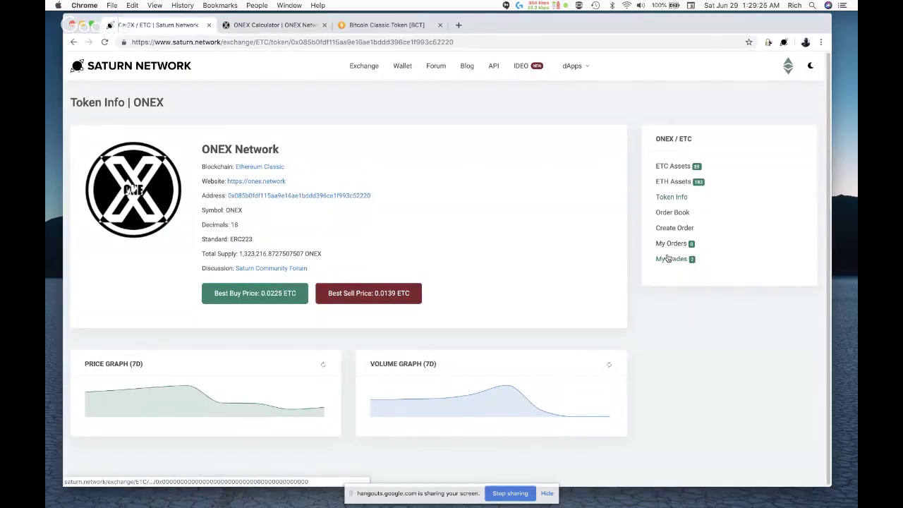
{"action": "left_click", "coordinate": [372, 68]}
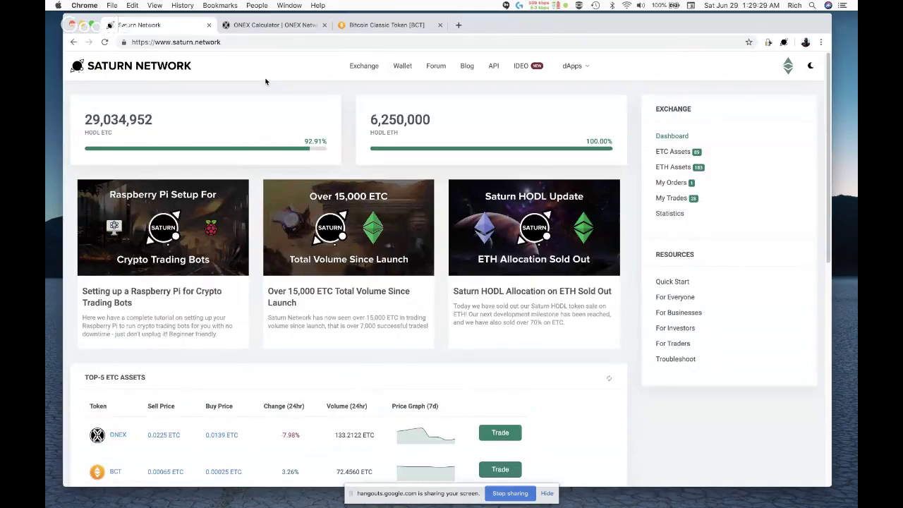
{"action": "left_click", "coordinate": [390, 26]}
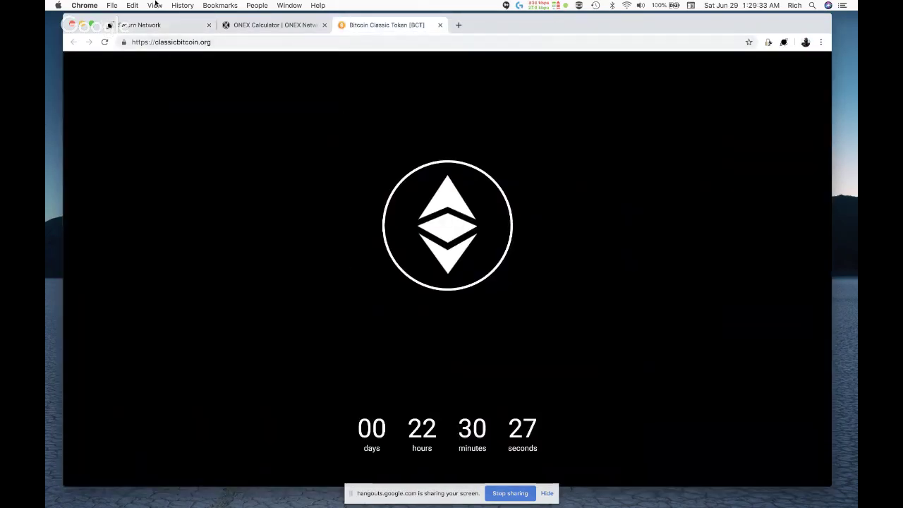
Step: Return to the Saturn Network dashboard and stop the Hangouts screen sharing
{"action": "left_click", "coordinate": [134, 24]}
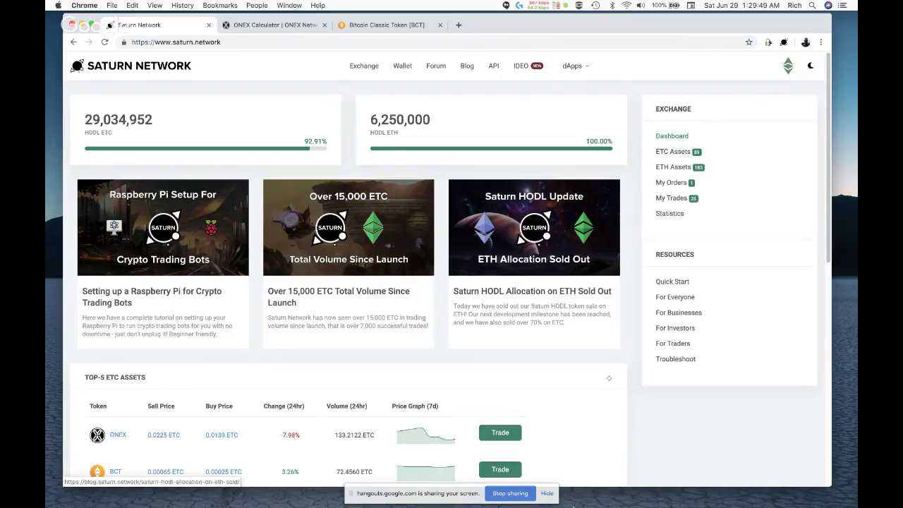
{"action": "mouse_move", "coordinate": [585, 493]}
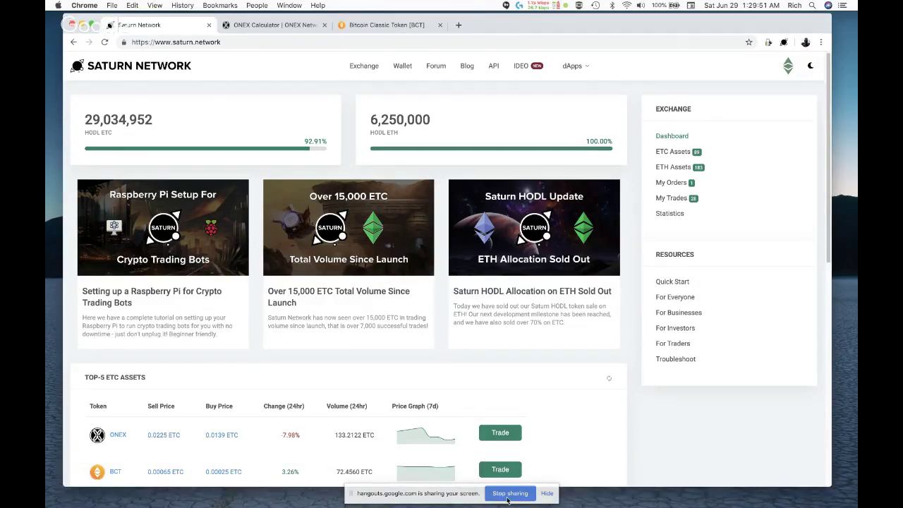
{"action": "left_click", "coordinate": [510, 493]}
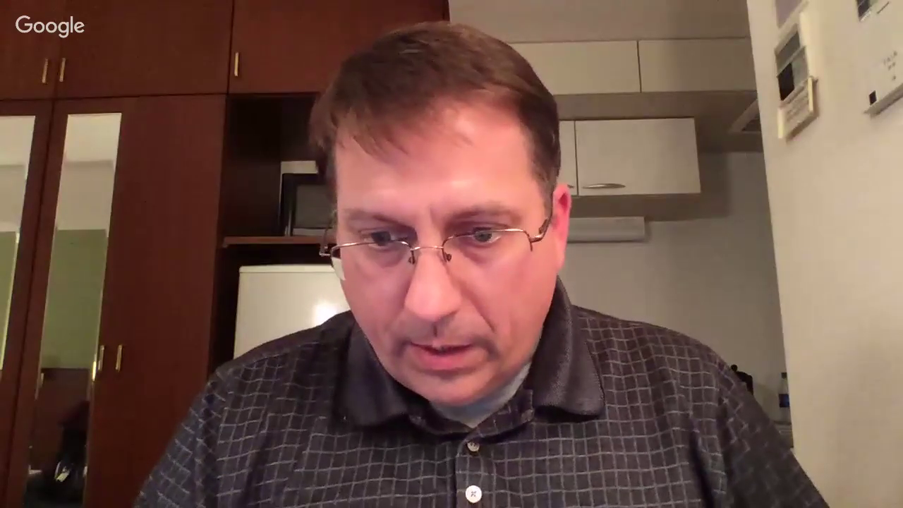